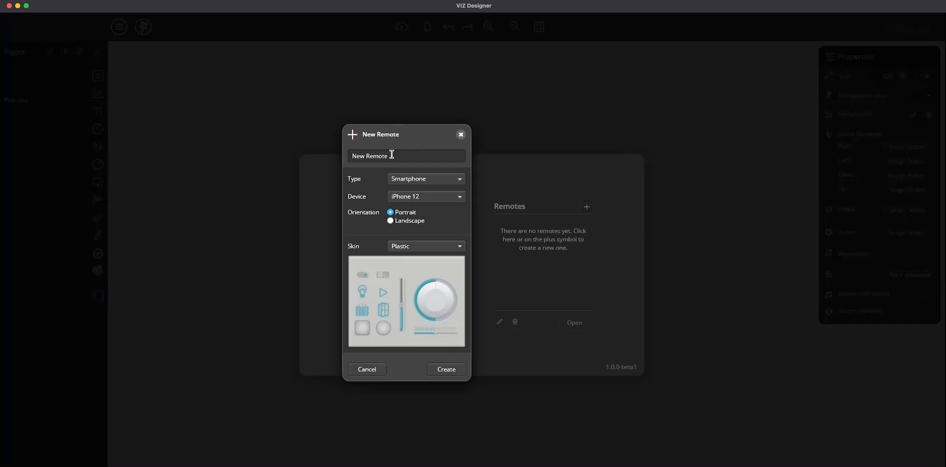
- Name the new remote Demo-Tablet and set it to the Tablet type with the iPad Pro device in landscape orientation
{"action": "triple_click", "coordinate": [388, 156]}
{"action": "type", "text": "Demo-Tablet"}
{"action": "left_click", "coordinate": [454, 181]}
{"action": "left_click", "coordinate": [438, 204]}
{"action": "left_click", "coordinate": [439, 199]}
{"action": "left_click", "coordinate": [436, 242]}
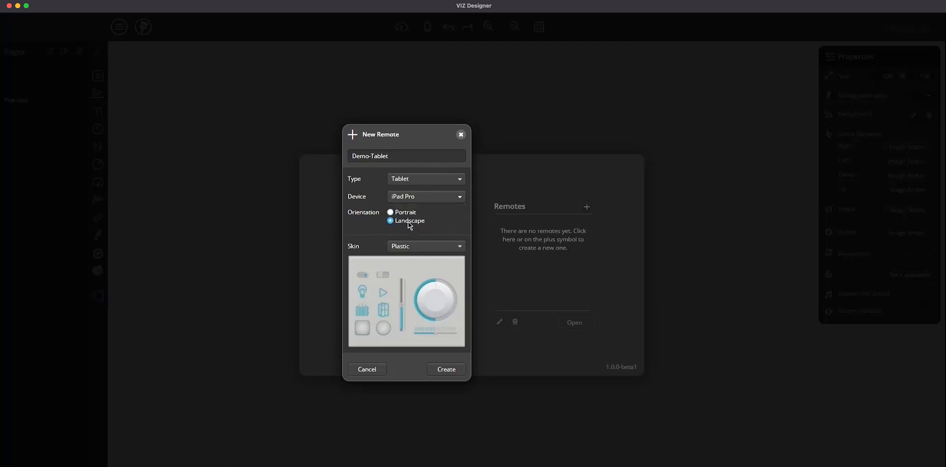
- Preview the Carbon skin, return to the Plastic skin and create the remote
{"action": "left_click", "coordinate": [433, 248]}
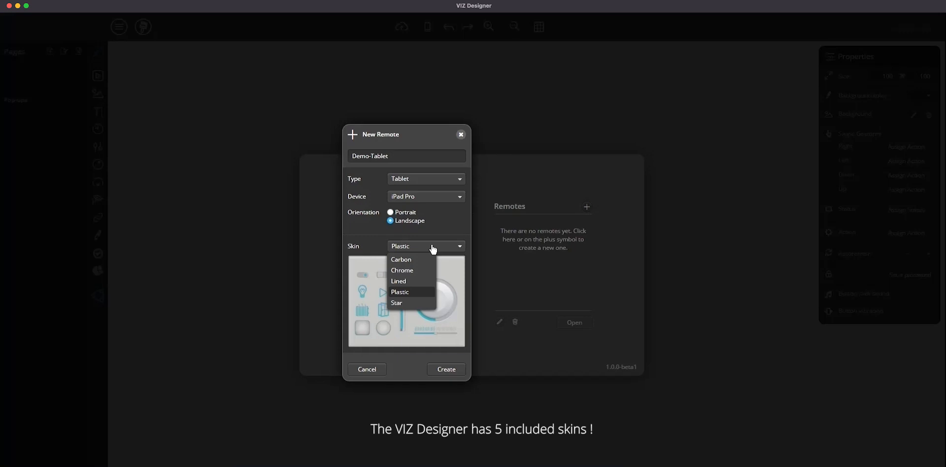
{"action": "left_click", "coordinate": [417, 259]}
{"action": "left_click", "coordinate": [433, 249]}
{"action": "left_click", "coordinate": [415, 294]}
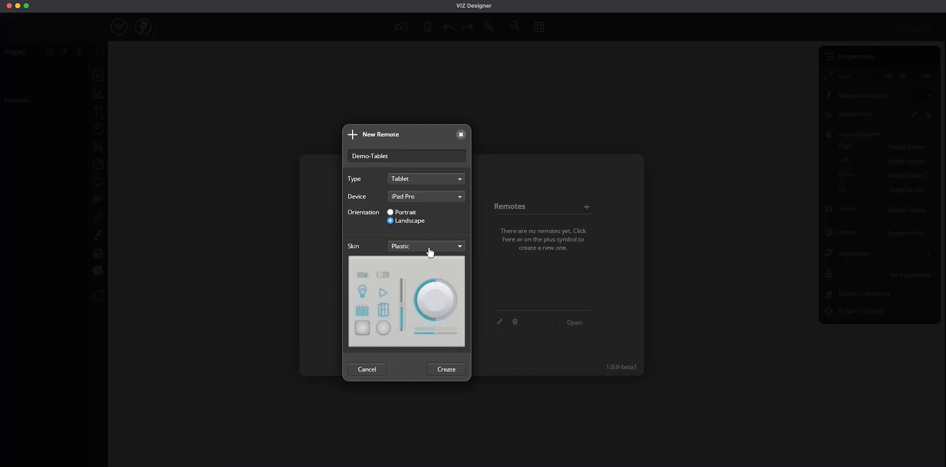
{"action": "left_click", "coordinate": [448, 374]}
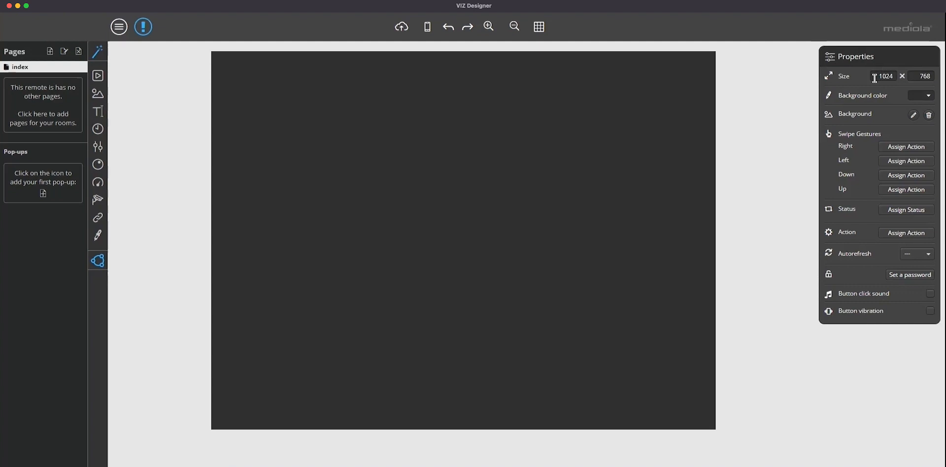
- Apply the light image tablet-canvas-5.jpg from the image catalog as the index page's background
{"action": "left_click", "coordinate": [928, 97]}
{"action": "left_click", "coordinate": [928, 98]}
{"action": "left_click", "coordinate": [914, 115]}
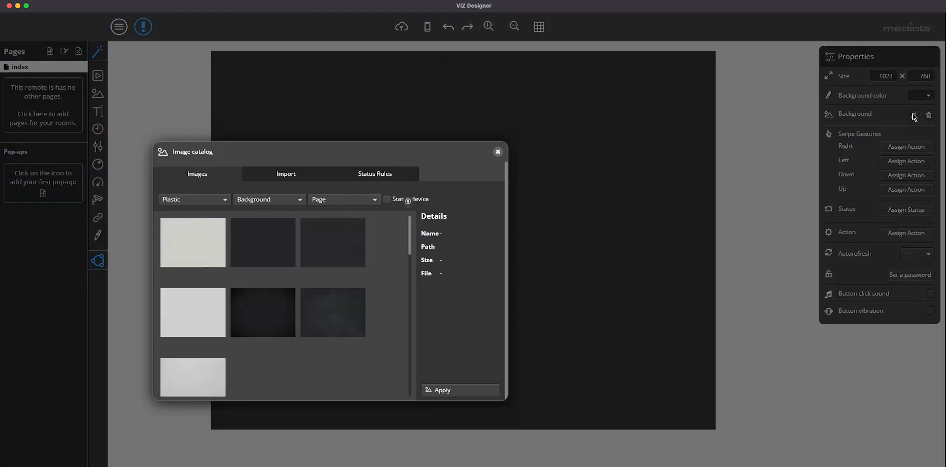
{"action": "scroll", "coordinate": [292, 276], "scroll_direction": "down", "scroll_amount": 5}
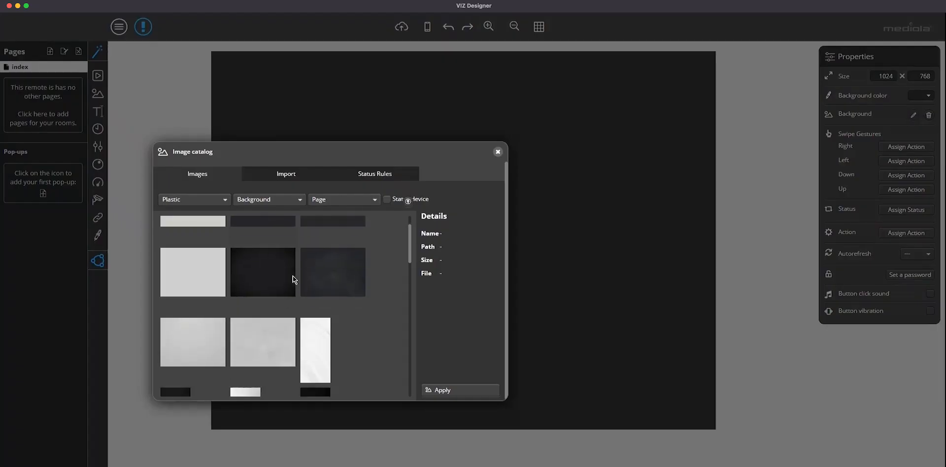
{"action": "scroll", "coordinate": [292, 273], "scroll_direction": "down", "scroll_amount": 3}
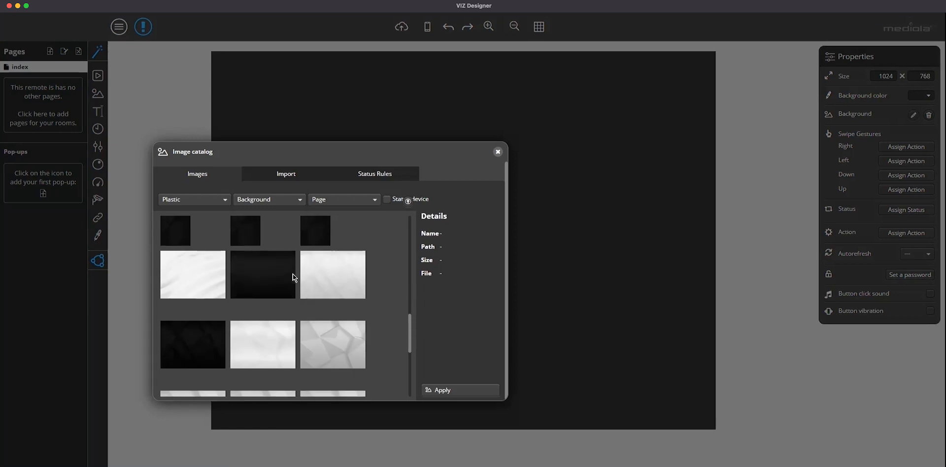
{"action": "left_click", "coordinate": [260, 278]}
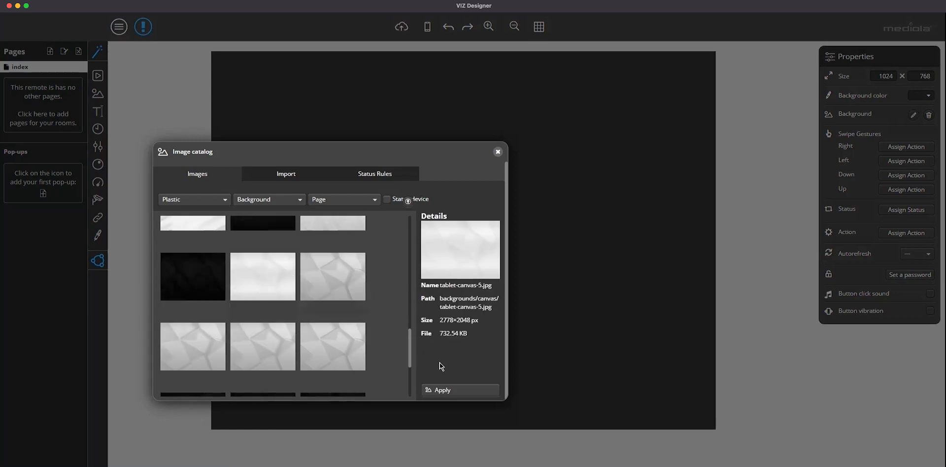
{"action": "left_click", "coordinate": [463, 392]}
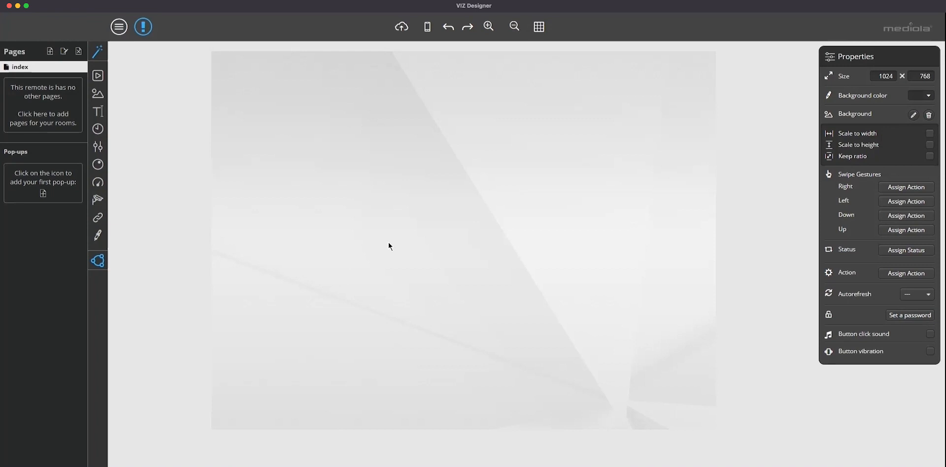
- Start generating a page structure that includes all rooms: Bathroom, Bedroom, Dining Room, Kitchen, Living Room and Office
{"action": "left_click", "coordinate": [52, 117]}
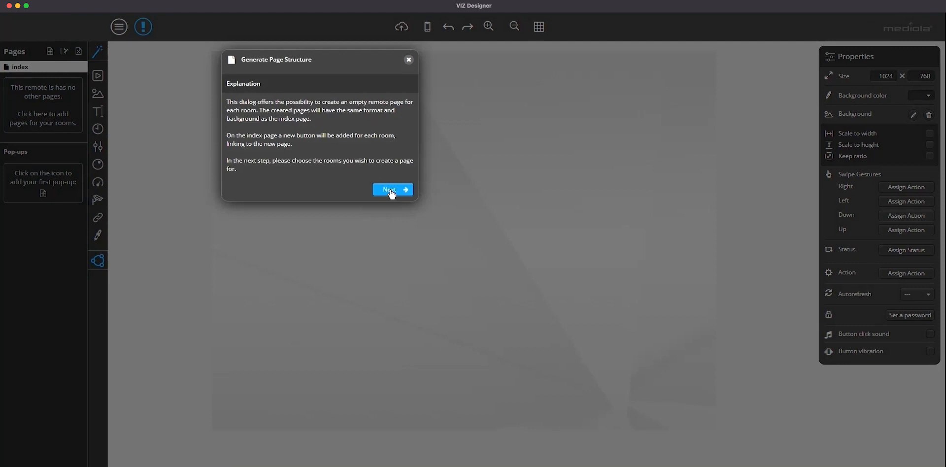
{"action": "left_click", "coordinate": [412, 195]}
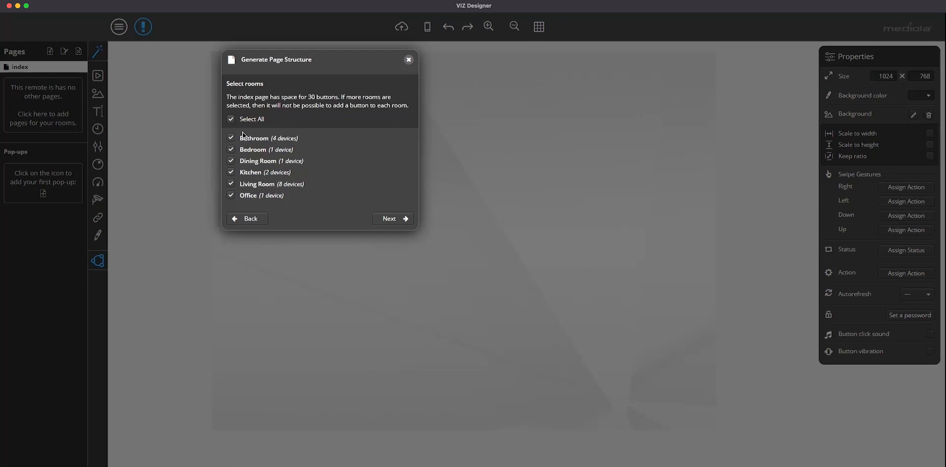
{"action": "left_click", "coordinate": [227, 149]}
{"action": "left_click", "coordinate": [226, 149]}
{"action": "left_click", "coordinate": [392, 220]}
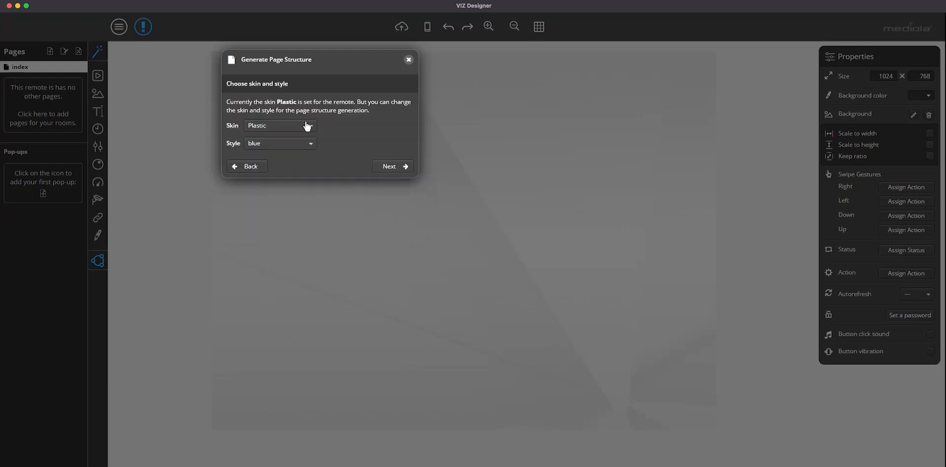
- Choose the blue – thin style of the Plastic skin and generate the room pages
{"action": "left_click", "coordinate": [309, 144]}
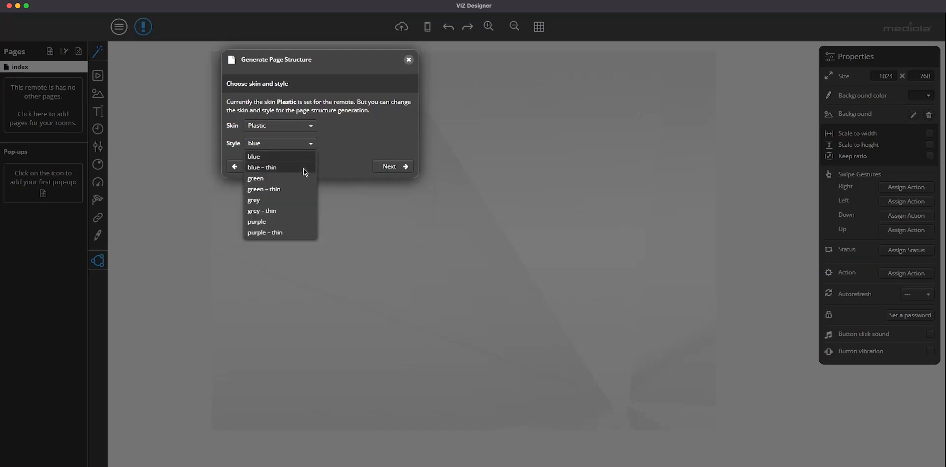
{"action": "key", "text": "Return"}
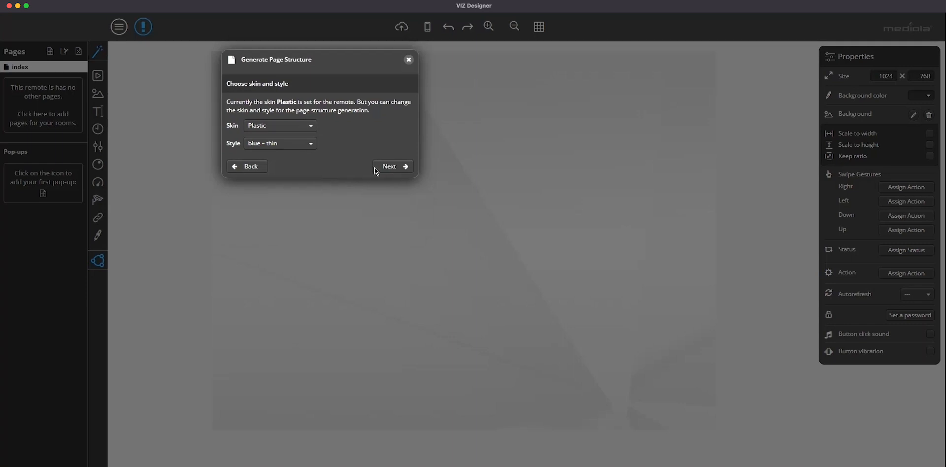
{"action": "left_click", "coordinate": [390, 168]}
{"action": "left_click", "coordinate": [390, 168]}
{"action": "left_click", "coordinate": [395, 142]}
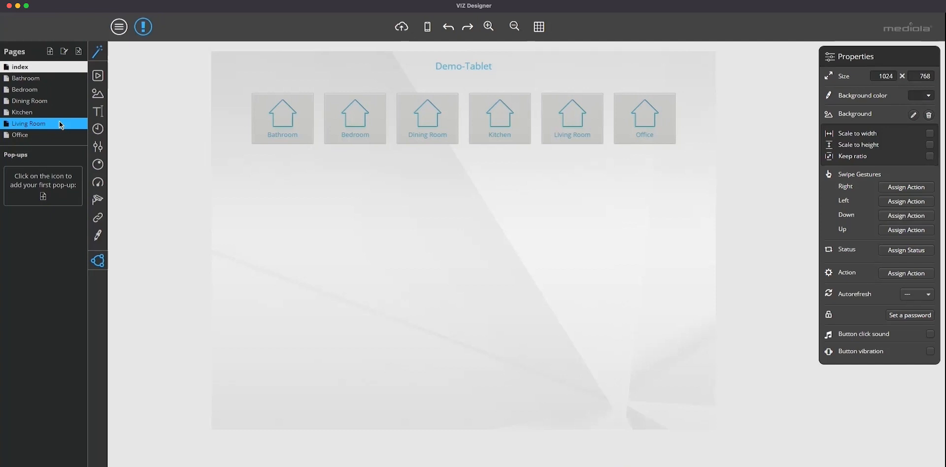
- Look through the generated Bathroom, Bedroom, Dining Room, Kitchen and Living Room pages, and inspect the Living Room page's back arrow
{"action": "left_click", "coordinate": [53, 79]}
{"action": "left_click", "coordinate": [51, 90]}
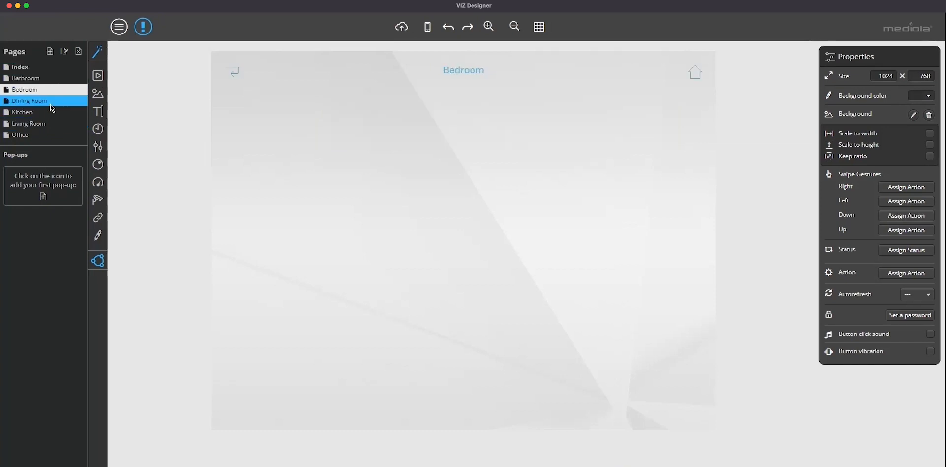
{"action": "left_click", "coordinate": [50, 103]}
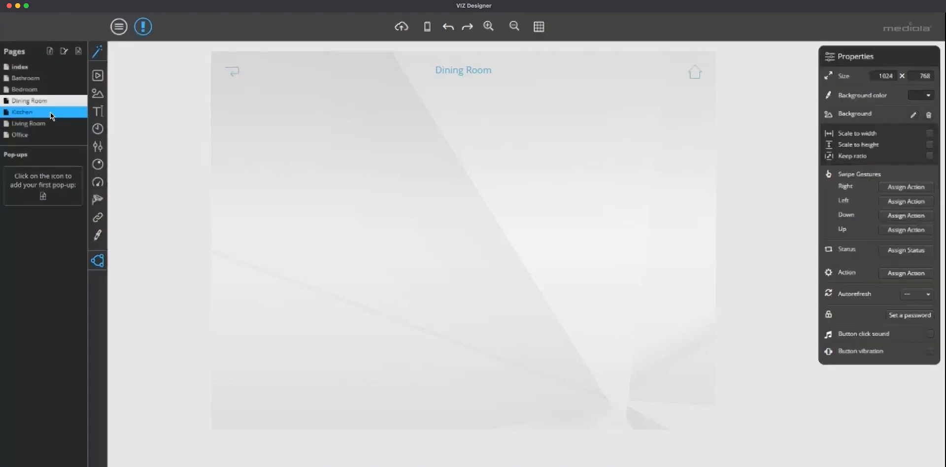
{"action": "left_click", "coordinate": [50, 111]}
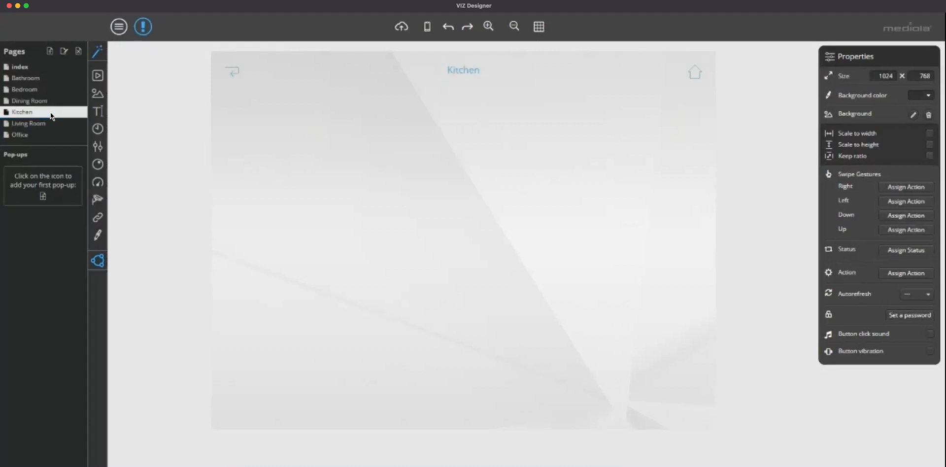
{"action": "left_click", "coordinate": [50, 124]}
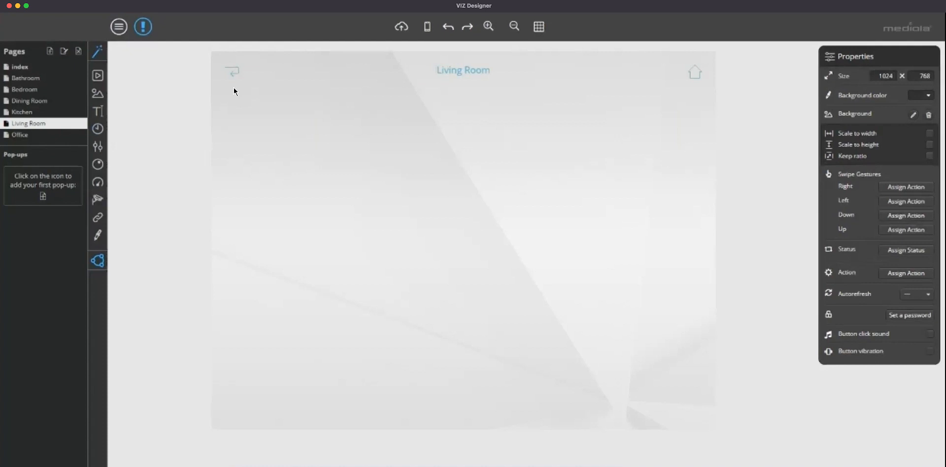
{"action": "left_click", "coordinate": [233, 74]}
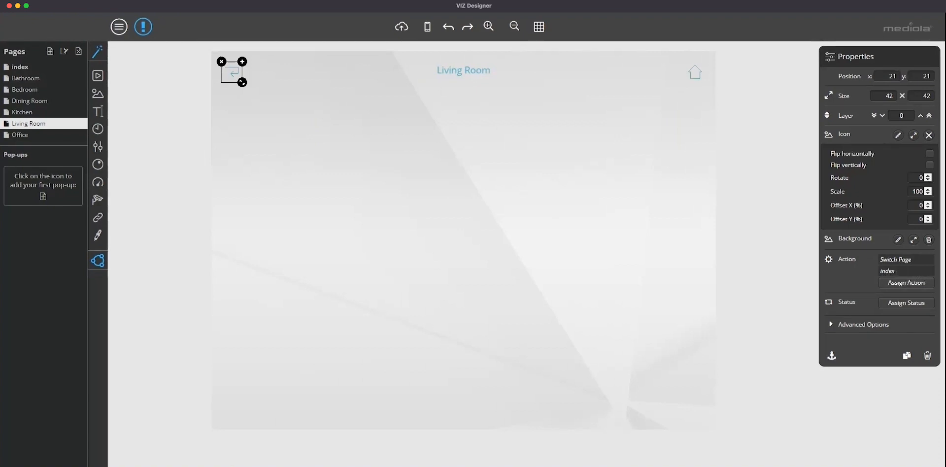
- Return to the index page and check the page-switch actions of the Bathroom, Bedroom, Dining Room and Kitchen buttons
{"action": "left_click", "coordinate": [49, 66]}
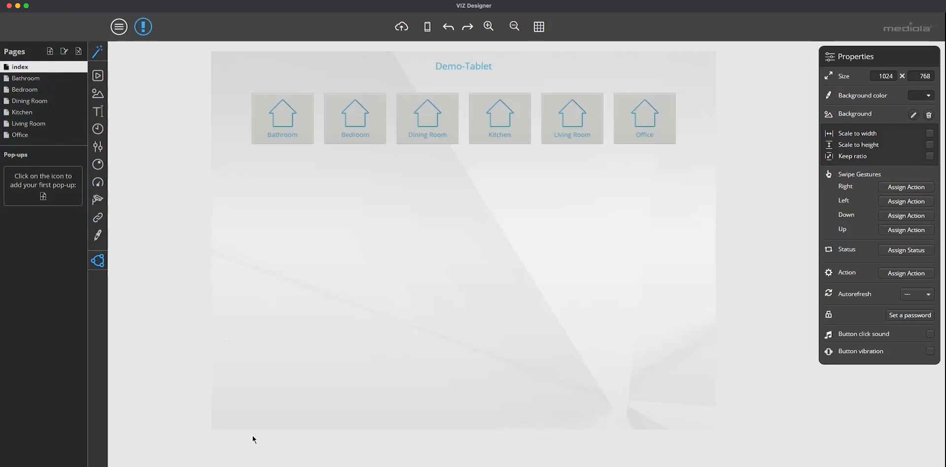
{"action": "left_click", "coordinate": [308, 105]}
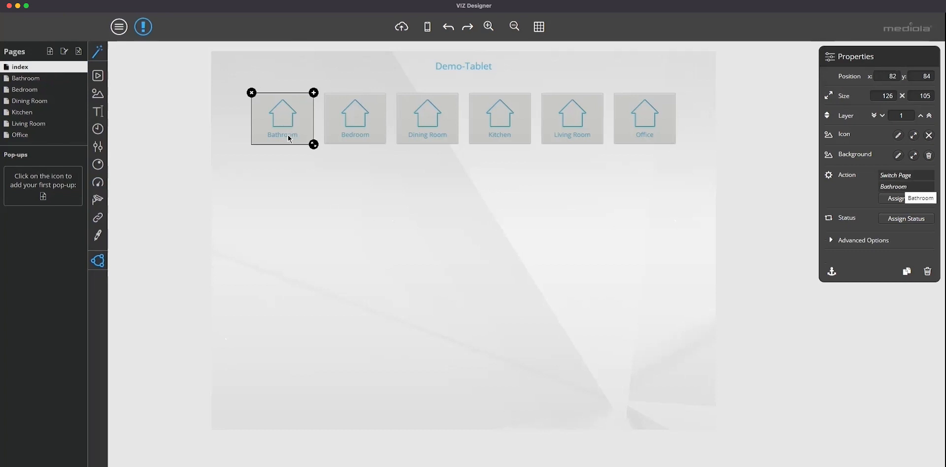
{"action": "left_click", "coordinate": [370, 127]}
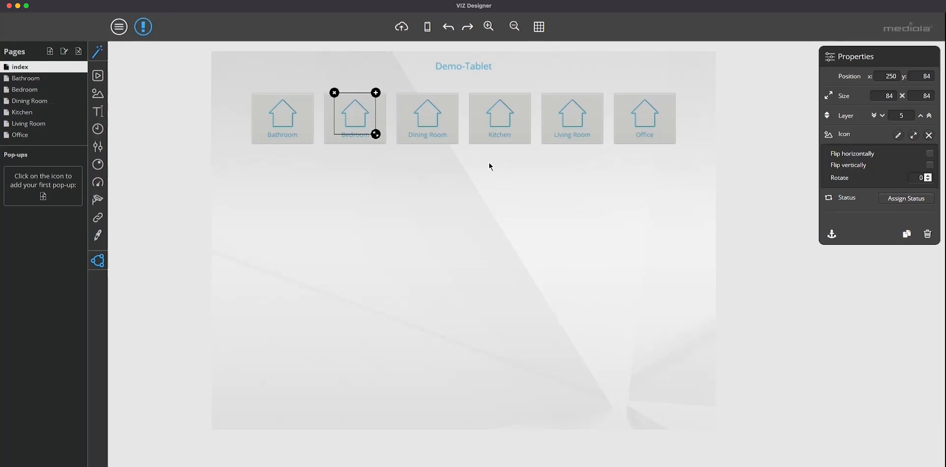
{"action": "left_click", "coordinate": [378, 146]}
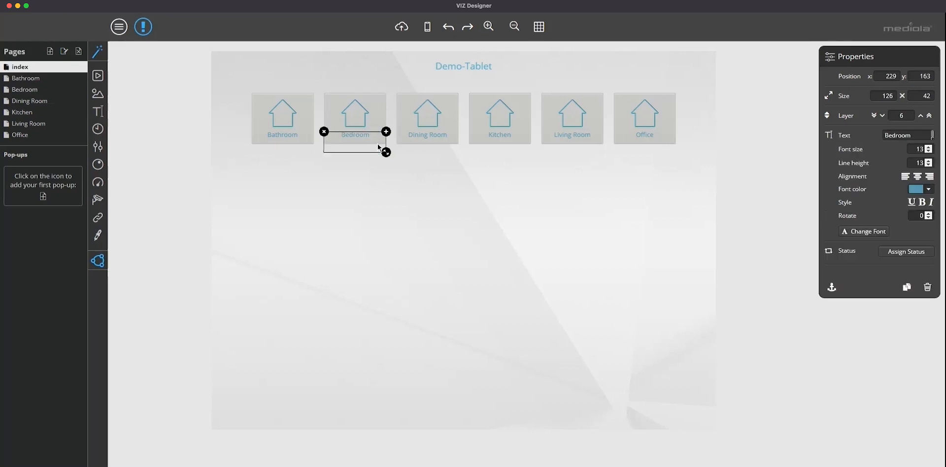
{"action": "left_click", "coordinate": [383, 105]}
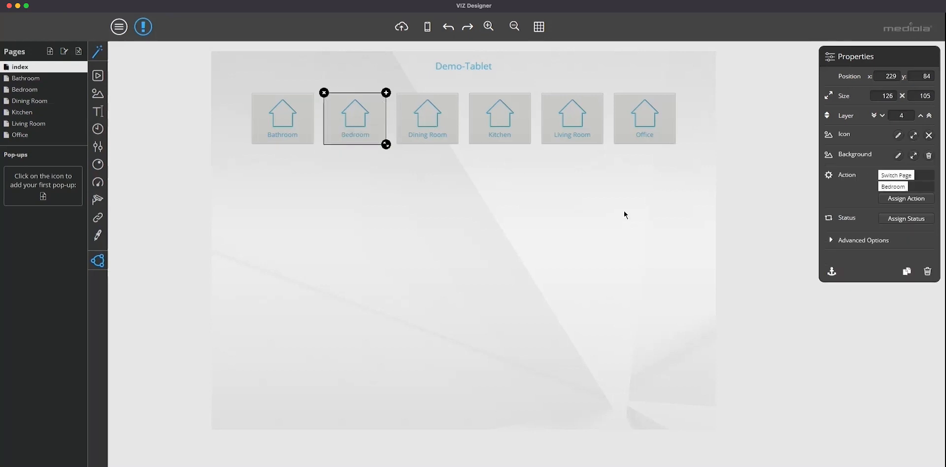
{"action": "left_click", "coordinate": [455, 98]}
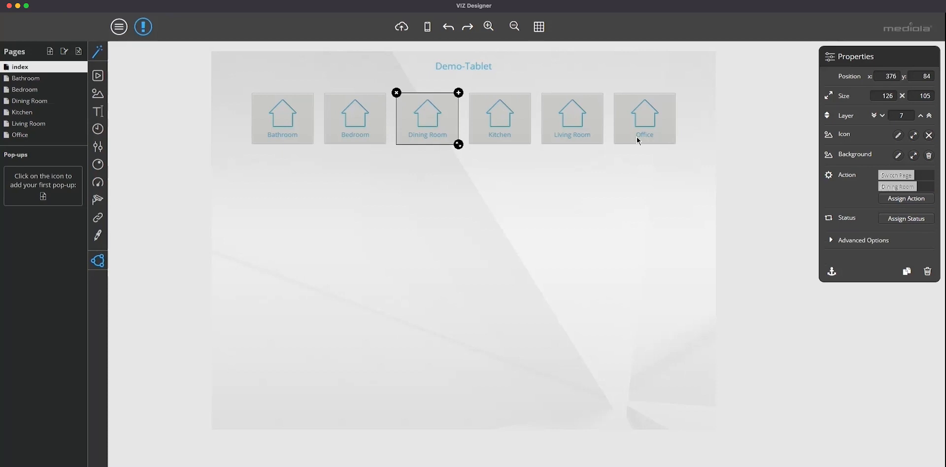
{"action": "left_click", "coordinate": [522, 103]}
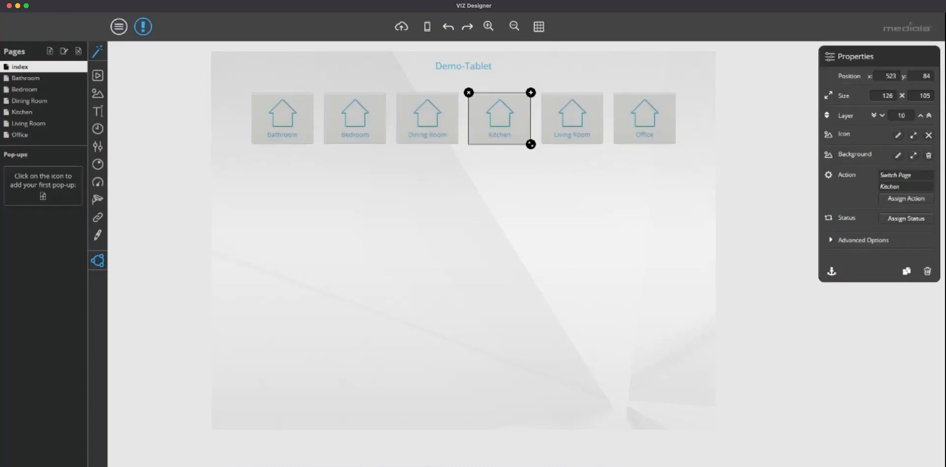
- Enlarge the six room buttons and arrange them in two rows of three, Kitchen, Living Room and Office on top, spanning about 937 × 553
{"action": "left_click_drag", "start_coordinate": [221, 101], "coordinate": [651, 202]}
{"action": "left_click_drag", "start_coordinate": [405, 106], "coordinate": [684, 235]}
{"action": "left_click_drag", "start_coordinate": [668, 181], "coordinate": [449, 182]}
{"action": "left_click_drag", "start_coordinate": [460, 217], "coordinate": [692, 377]}
{"action": "mouse_move", "coordinate": [687, 294]}
{"action": "left_mouse_down"}
{"action": "mouse_move", "coordinate": [673, 308]}
{"action": "mouse_move", "coordinate": [671, 297]}
{"action": "left_mouse_up"}
{"action": "left_click_drag", "start_coordinate": [694, 374], "coordinate": [699, 378]}
{"action": "left_click_drag", "start_coordinate": [681, 334], "coordinate": [680, 348]}
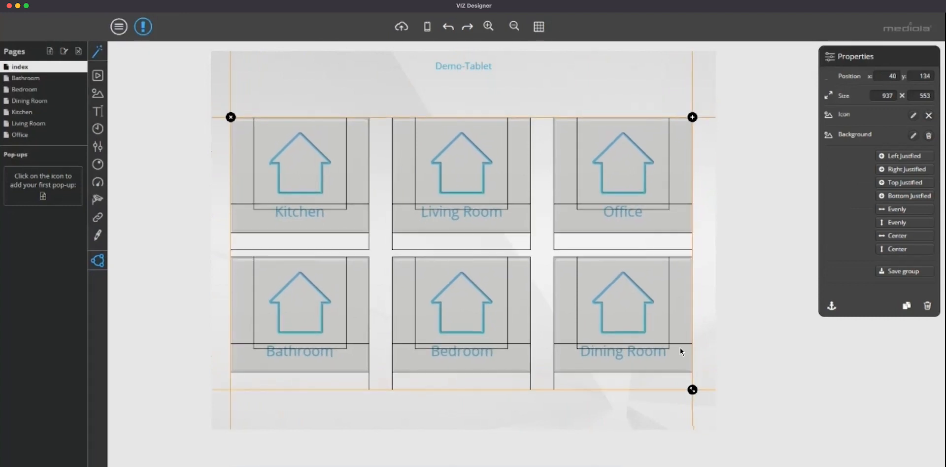
{"action": "left_click", "coordinate": [651, 410]}
- Move the index page's title down to just above the room buttons and change its text to MAIN MENU
{"action": "left_click", "coordinate": [467, 66]}
{"action": "left_click_drag", "start_coordinate": [467, 66], "coordinate": [462, 83]}
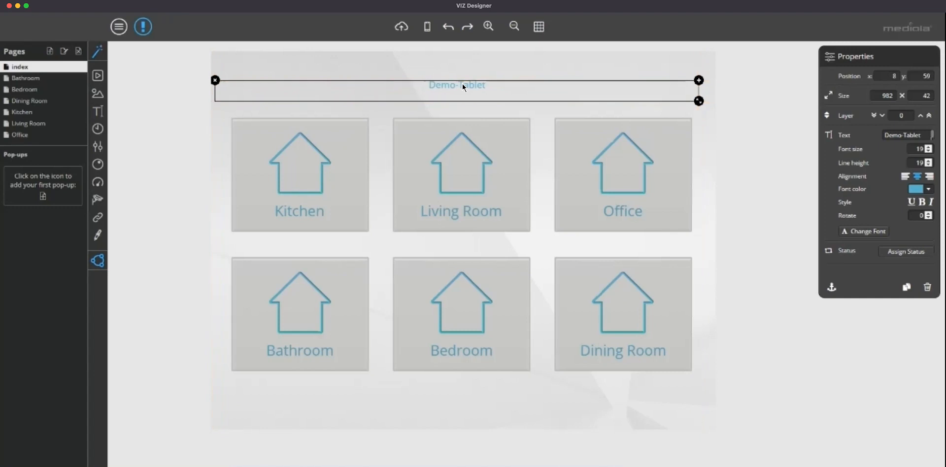
{"action": "double_click", "coordinate": [462, 83]}
{"action": "type", "text": "MAIN MENU"}
- Set the MAIN MENU title's font size to 30
{"action": "double_click", "coordinate": [454, 83]}
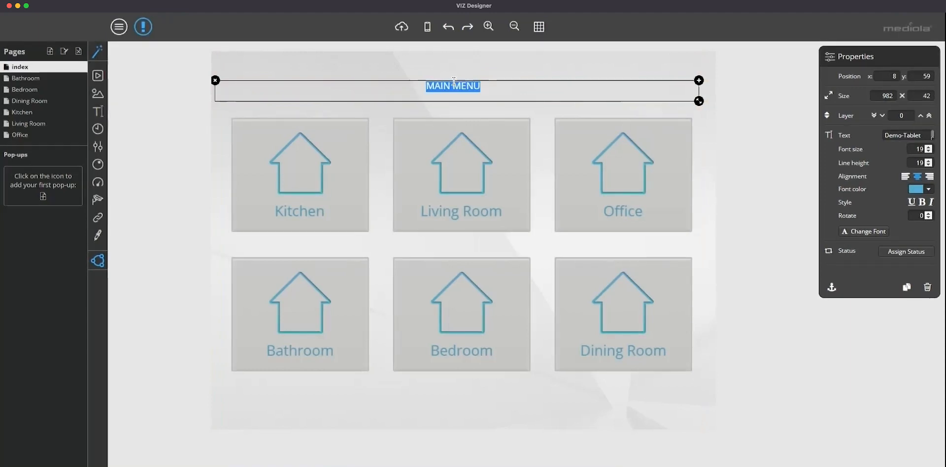
{"action": "left_click", "coordinate": [918, 149]}
{"action": "double_click", "coordinate": [918, 149]}
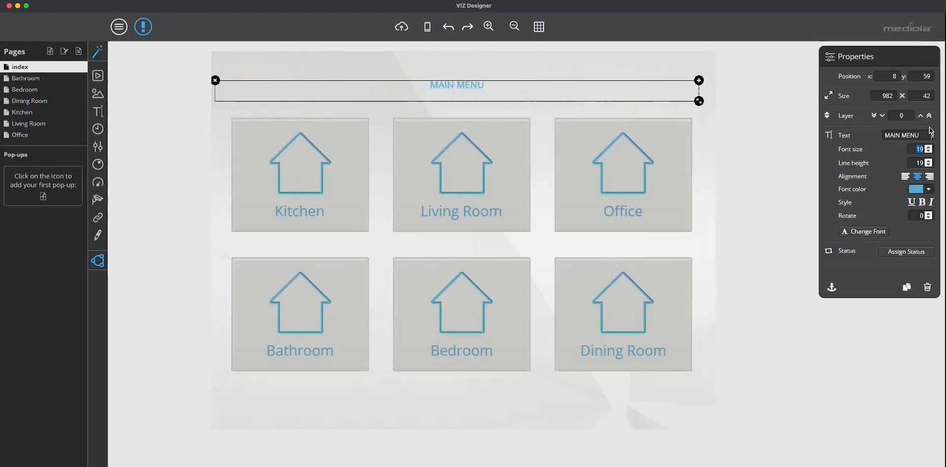
{"action": "type", "text": "30"}
{"action": "key", "text": "Return"}
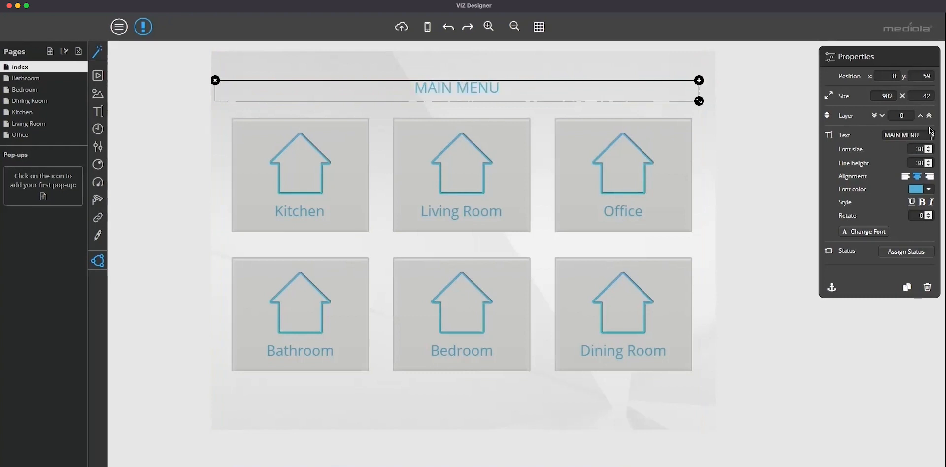
{"action": "left_click", "coordinate": [582, 66]}
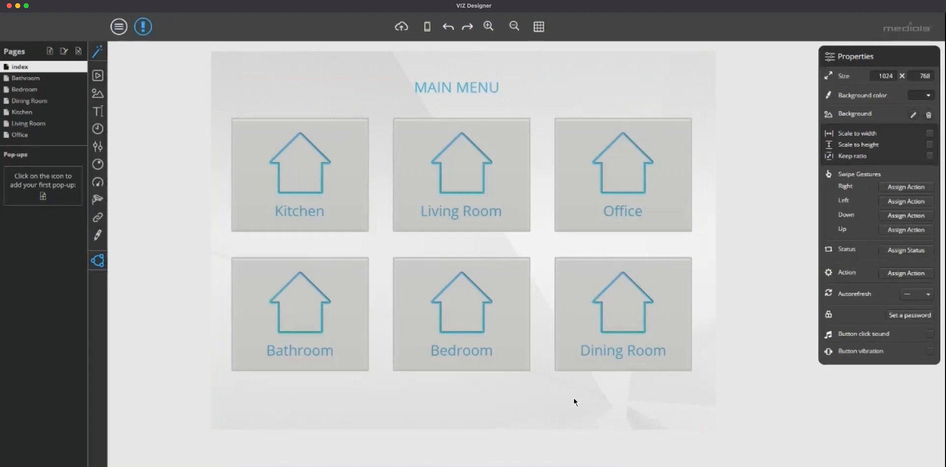
- Replace the Kitchen button's house icon with the blue thin cooking pot from the General images
{"action": "left_click", "coordinate": [317, 176]}
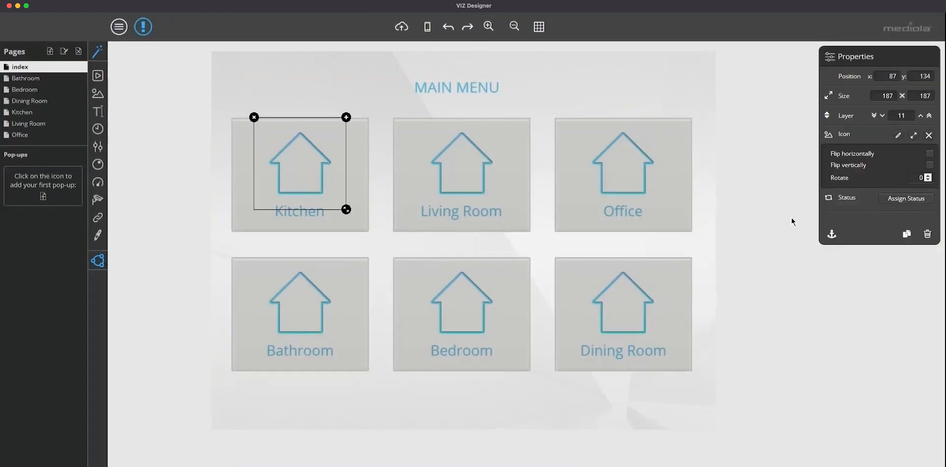
{"action": "left_click", "coordinate": [898, 135]}
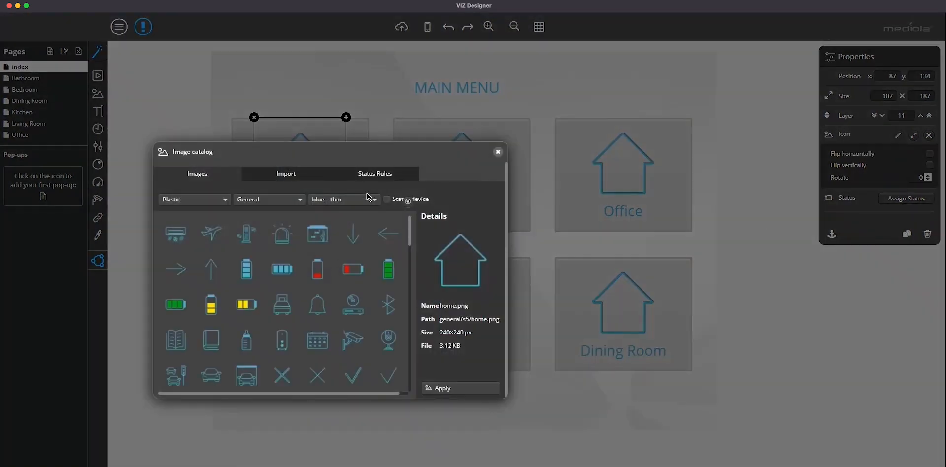
{"action": "scroll", "coordinate": [326, 252], "scroll_direction": "down", "scroll_amount": 3}
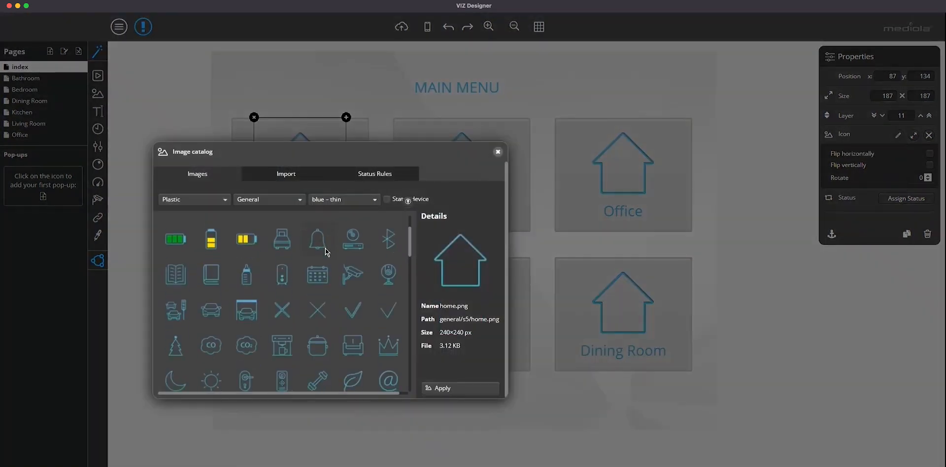
{"action": "double_click", "coordinate": [320, 346]}
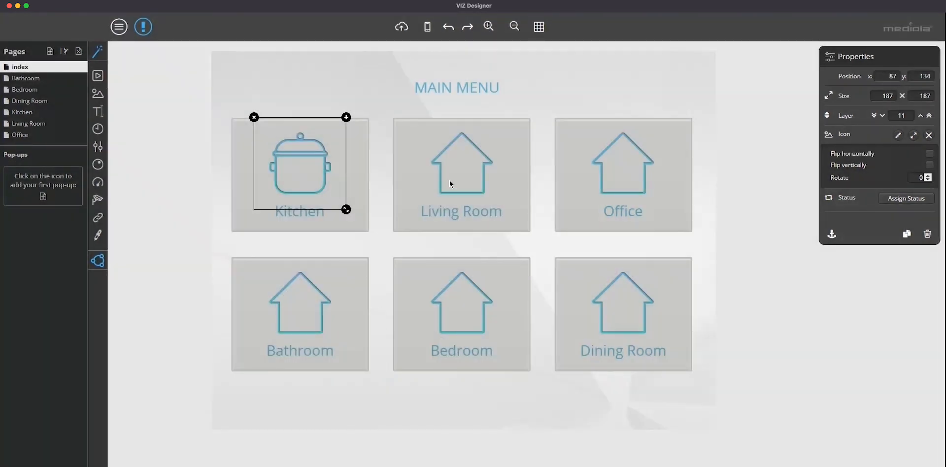
- Replace the Living Room button's house icon with the blue thin armchair from the General images
{"action": "left_click", "coordinate": [450, 182]}
{"action": "left_click", "coordinate": [898, 135]}
{"action": "scroll", "coordinate": [335, 315], "scroll_direction": "down", "scroll_amount": 5}
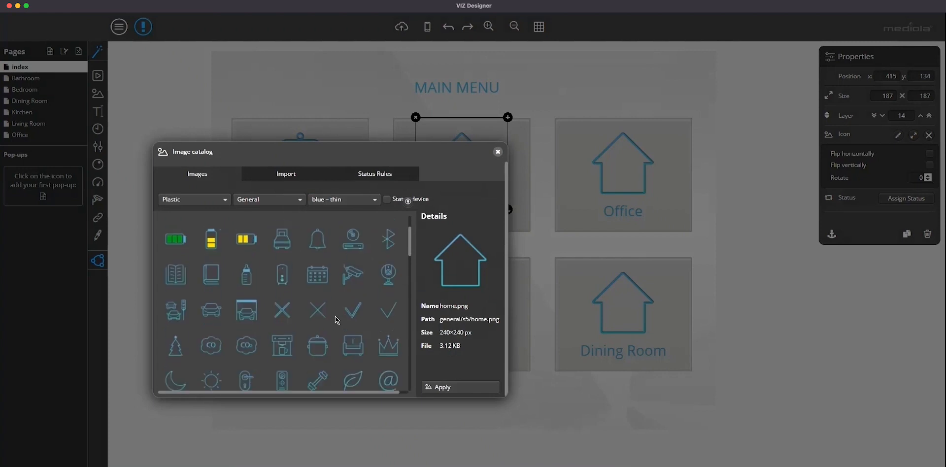
{"action": "left_click", "coordinate": [352, 285]}
{"action": "double_click", "coordinate": [353, 285]}
- Replace the Office button's house icon with the blue thin desk and computer image
{"action": "left_click", "coordinate": [606, 190]}
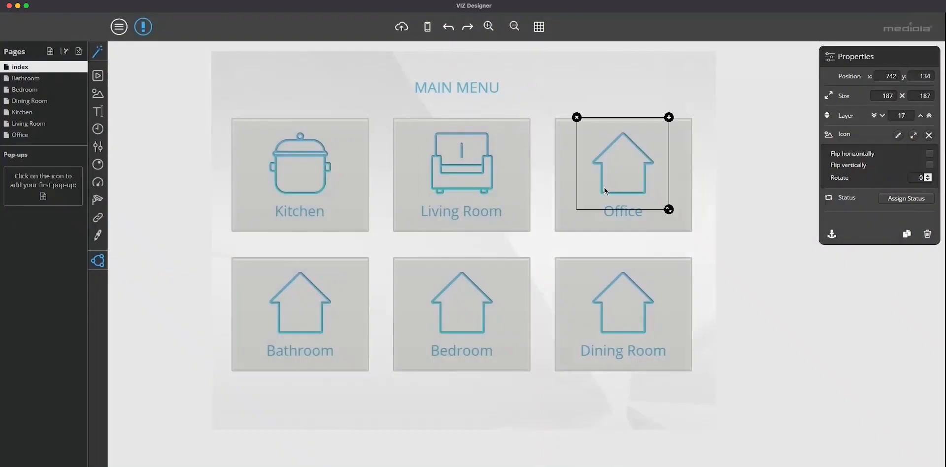
{"action": "left_click", "coordinate": [898, 135]}
{"action": "scroll", "coordinate": [318, 308], "scroll_direction": "down", "scroll_amount": 10}
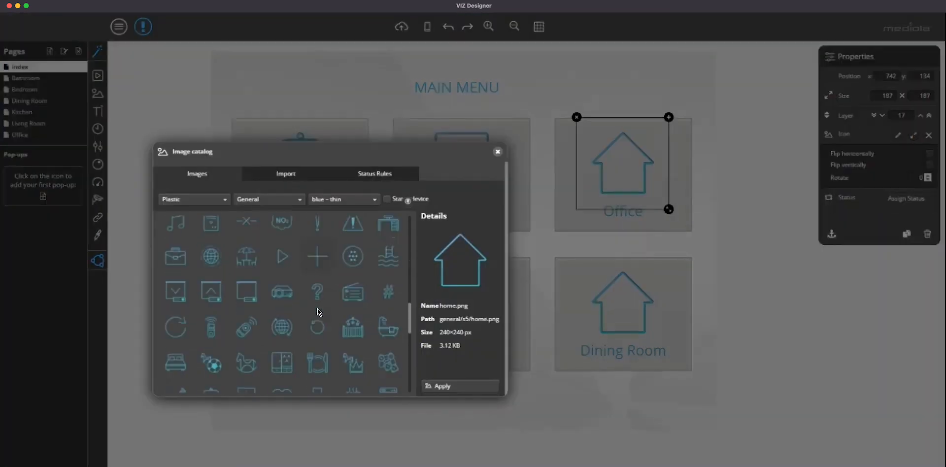
{"action": "scroll", "coordinate": [317, 308], "scroll_direction": "down", "scroll_amount": 5}
{"action": "double_click", "coordinate": [317, 305]}
- Change the Bathroom button's icon to the bathtub with shower and the Bedroom button's icon to the bed
{"action": "double_click", "coordinate": [307, 306]}
{"action": "scroll", "coordinate": [382, 273], "scroll_direction": "up", "scroll_amount": 10}
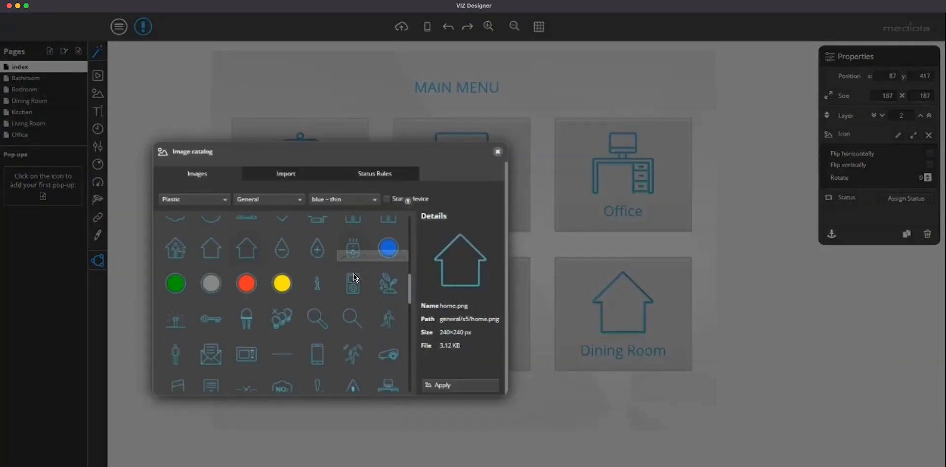
{"action": "double_click", "coordinate": [388, 377]}
{"action": "double_click", "coordinate": [430, 308]}
{"action": "double_click", "coordinate": [289, 306]}
- Change the Dining Room button's icon to the plate with fork and knife, and deselect it
{"action": "left_click", "coordinate": [623, 304]}
{"action": "left_click", "coordinate": [897, 135]}
{"action": "scroll", "coordinate": [347, 265], "scroll_direction": "down", "scroll_amount": 10}
{"action": "scroll", "coordinate": [347, 268], "scroll_direction": "down", "scroll_amount": 2}
{"action": "double_click", "coordinate": [317, 348]}
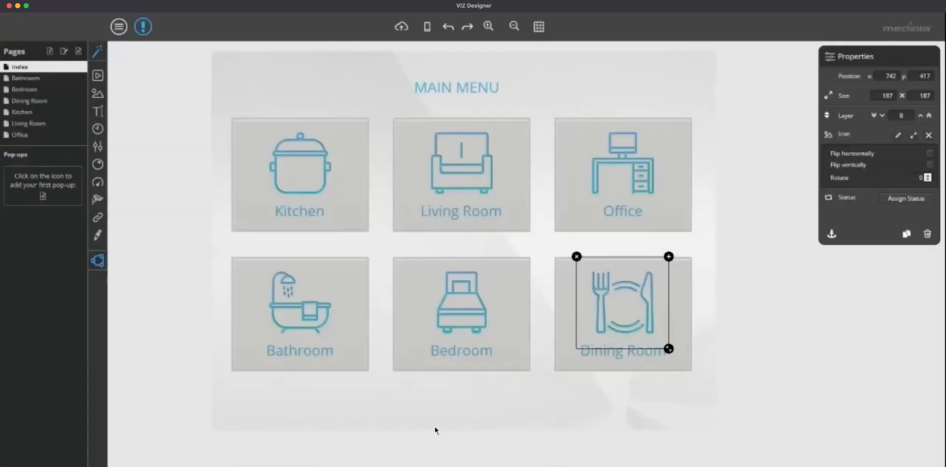
{"action": "left_click", "coordinate": [474, 413]}
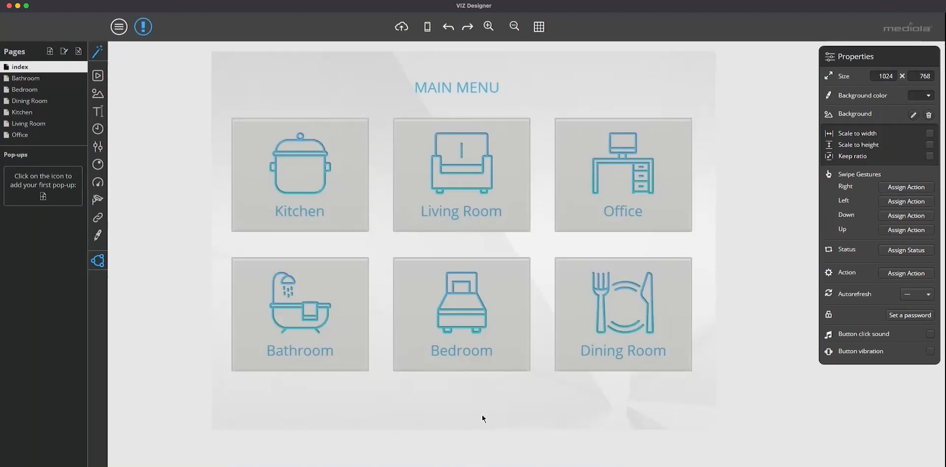
- Preview the remote on the simulated tablet, test the Kitchen and Living Room buttons with their return links, and close the preview
{"action": "left_click", "coordinate": [427, 29]}
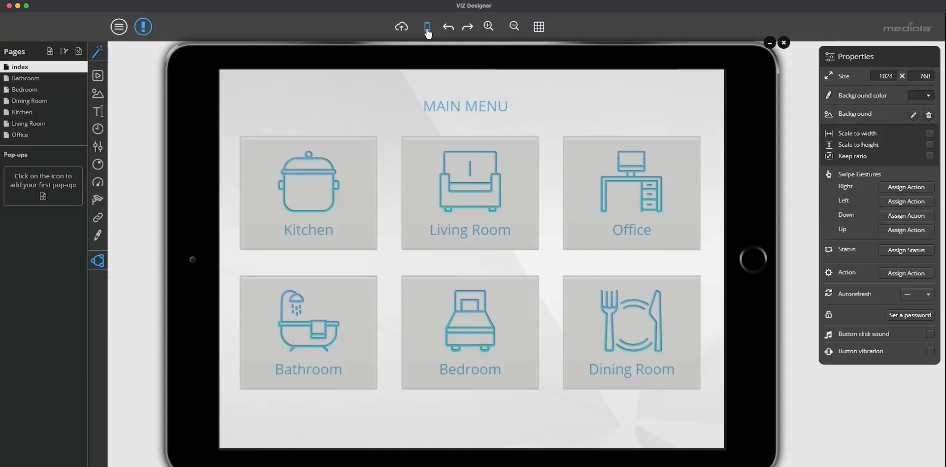
{"action": "left_click", "coordinate": [338, 195]}
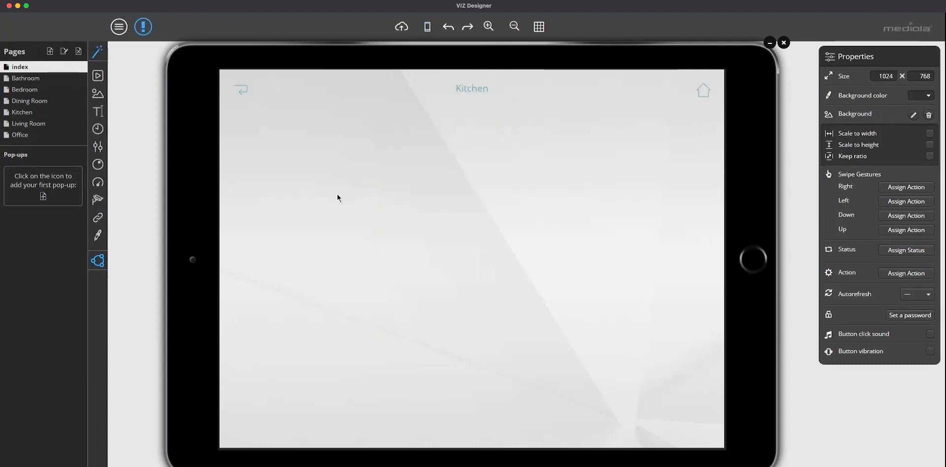
{"action": "left_click", "coordinate": [247, 93]}
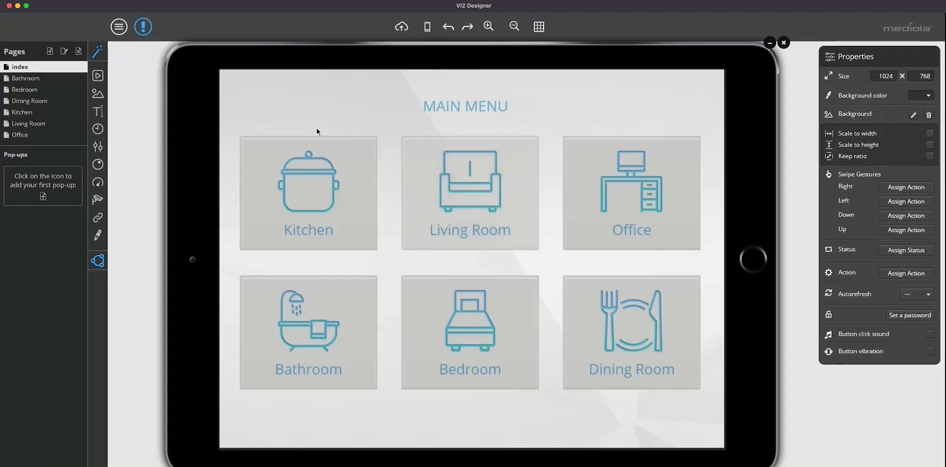
{"action": "left_click", "coordinate": [483, 195]}
{"action": "left_click", "coordinate": [702, 90]}
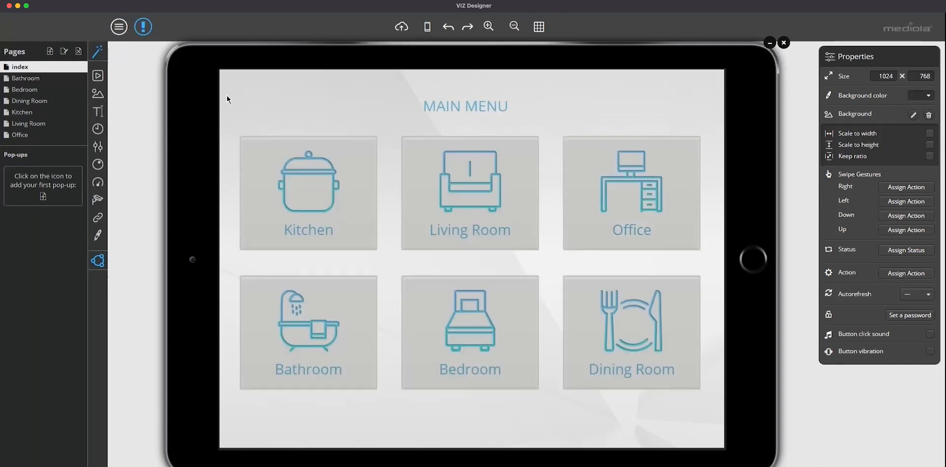
{"action": "left_click", "coordinate": [241, 92]}
{"action": "key", "text": "Escape"}
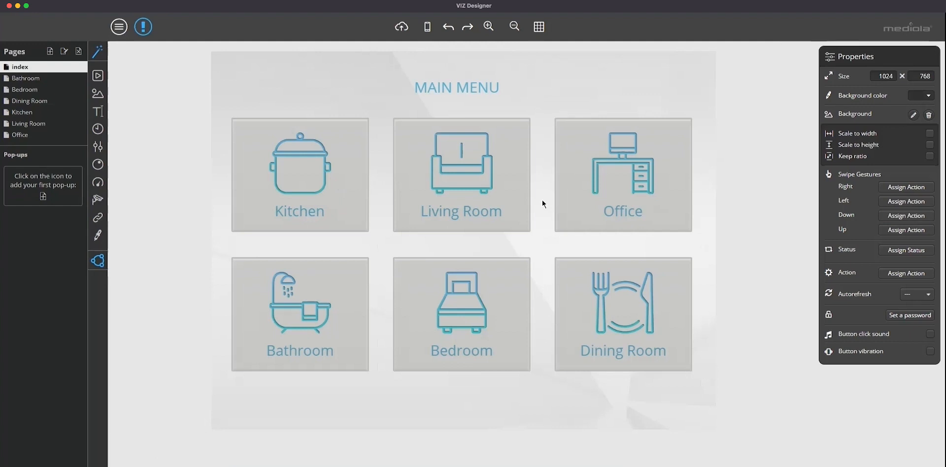
- Open the Living Room page and place a light-bulb button at about x 102, y 111
{"action": "left_click", "coordinate": [118, 26]}
{"action": "left_click", "coordinate": [30, 78]}
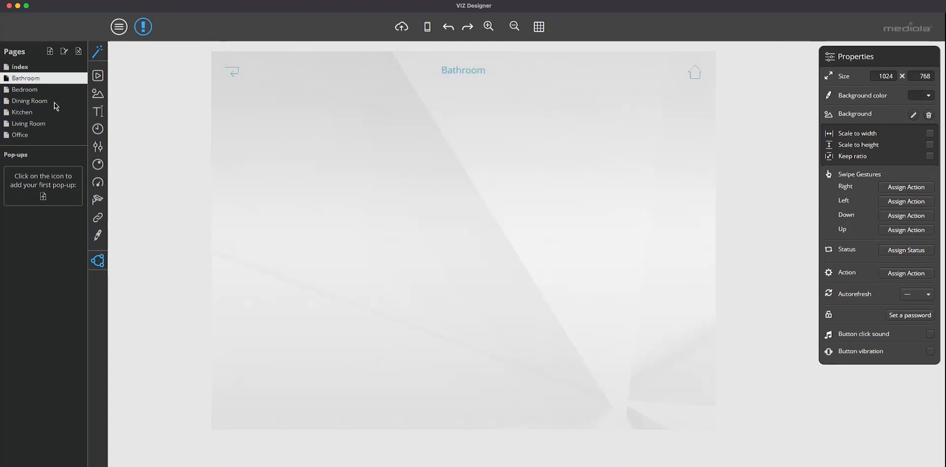
{"action": "left_click", "coordinate": [51, 126]}
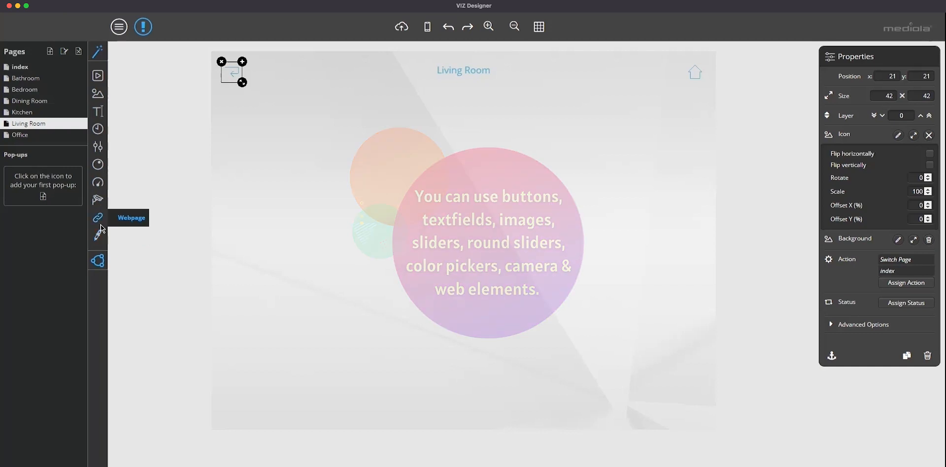
{"action": "left_click_drag", "start_coordinate": [103, 79], "coordinate": [242, 128]}
{"action": "left_click_drag", "start_coordinate": [281, 166], "coordinate": [299, 143]}
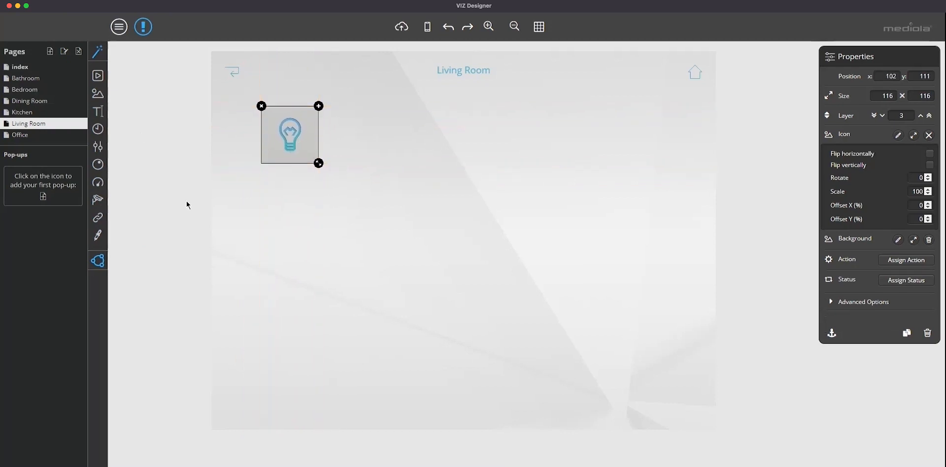
- Add a horizontal slider of about 316 × 60 below the light-bulb button
{"action": "left_click_drag", "start_coordinate": [104, 147], "coordinate": [287, 200]}
{"action": "left_click_drag", "start_coordinate": [353, 204], "coordinate": [386, 219]}
- Add a round slider, enlarge it to about 271 × 271 and place it beneath the horizontal slider
{"action": "left_click_drag", "start_coordinate": [97, 164], "coordinate": [267, 248]}
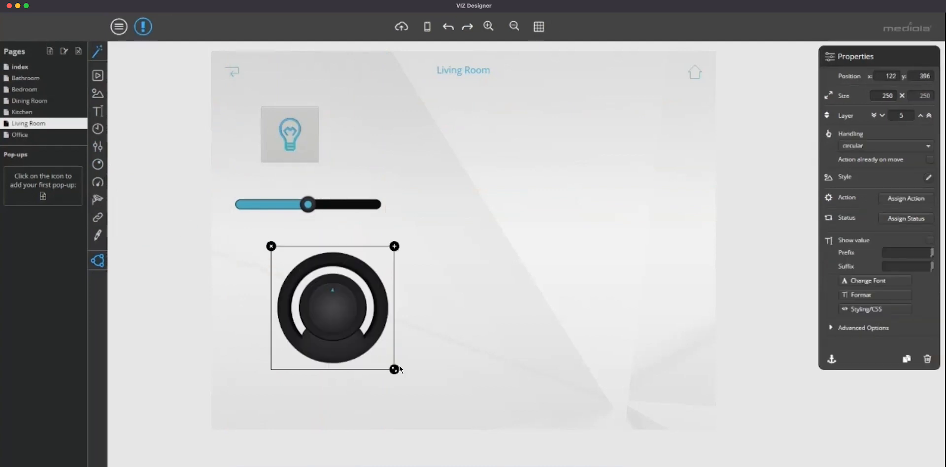
{"action": "left_click_drag", "start_coordinate": [394, 368], "coordinate": [404, 380]}
{"action": "left_click_drag", "start_coordinate": [343, 316], "coordinate": [307, 315]}
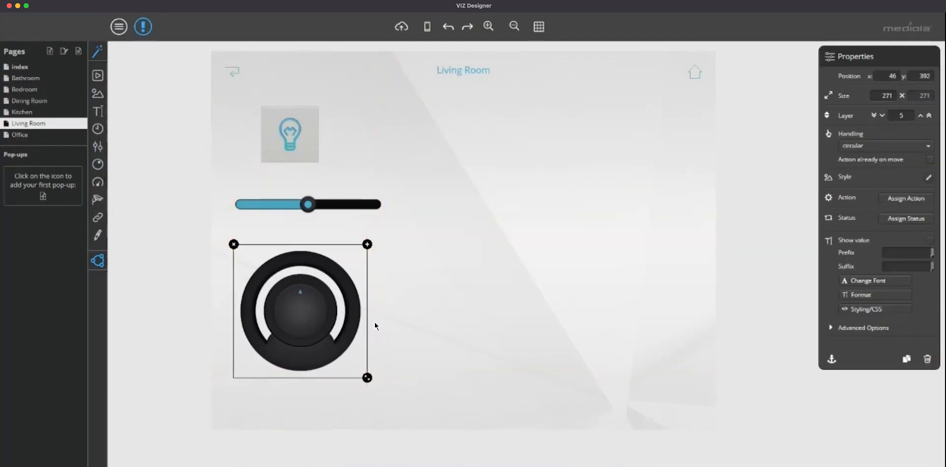
- Change the round slider's style to the light knob with grey tick marks around it
{"action": "left_click", "coordinate": [928, 177]}
{"action": "scroll", "coordinate": [445, 267], "scroll_direction": "down", "scroll_amount": 8}
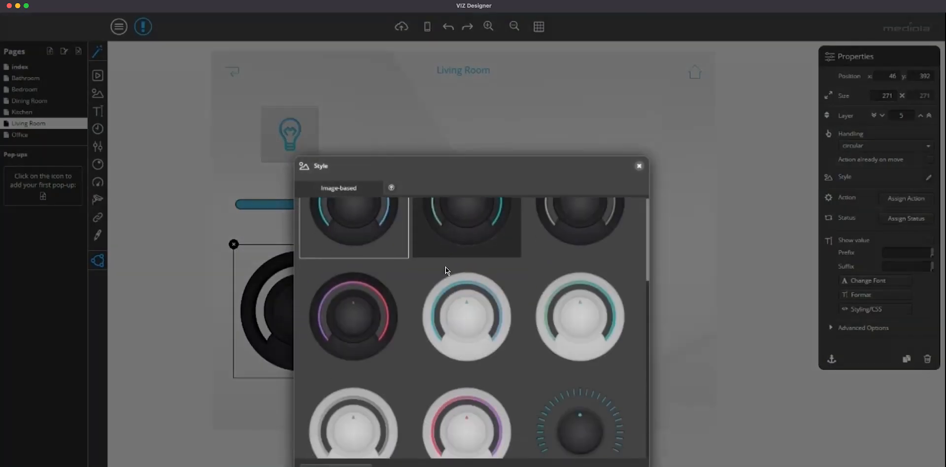
{"action": "scroll", "coordinate": [445, 267], "scroll_direction": "down", "scroll_amount": 3}
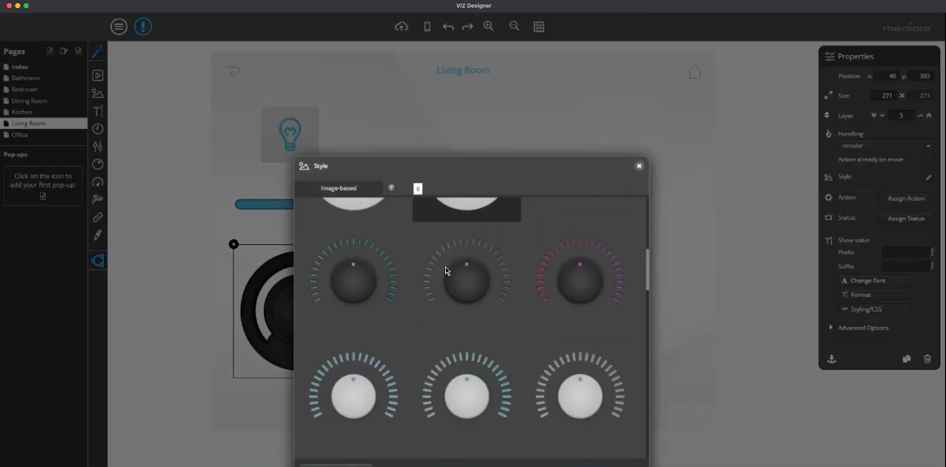
{"action": "left_click", "coordinate": [569, 391]}
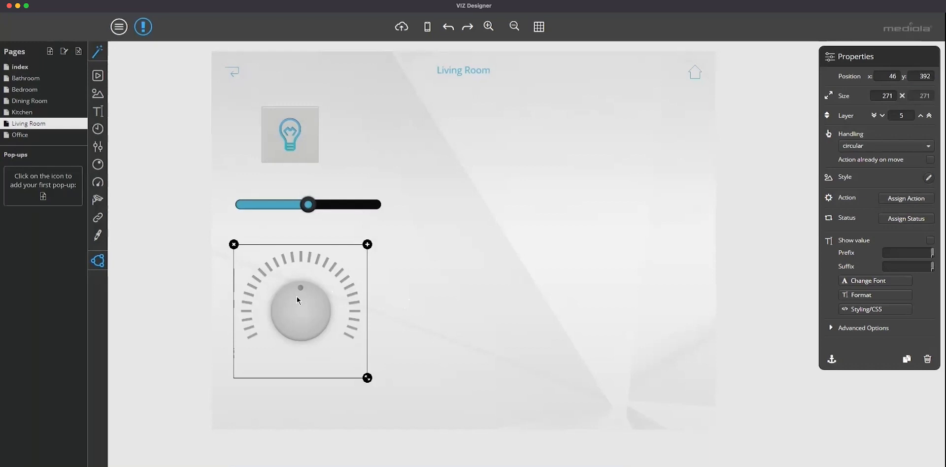
- Examine the properties offered for the light-bulb button, the horizontal slider and the Living Room page
{"action": "left_click", "coordinate": [304, 149]}
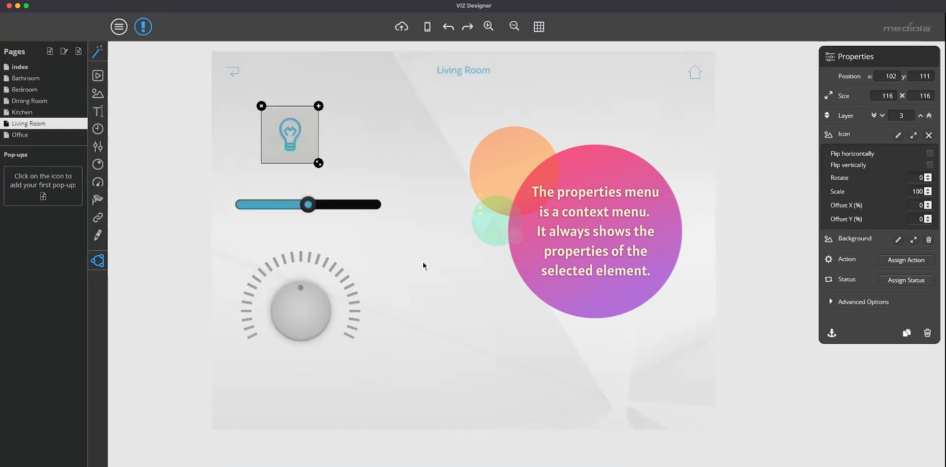
{"action": "left_click", "coordinate": [340, 204]}
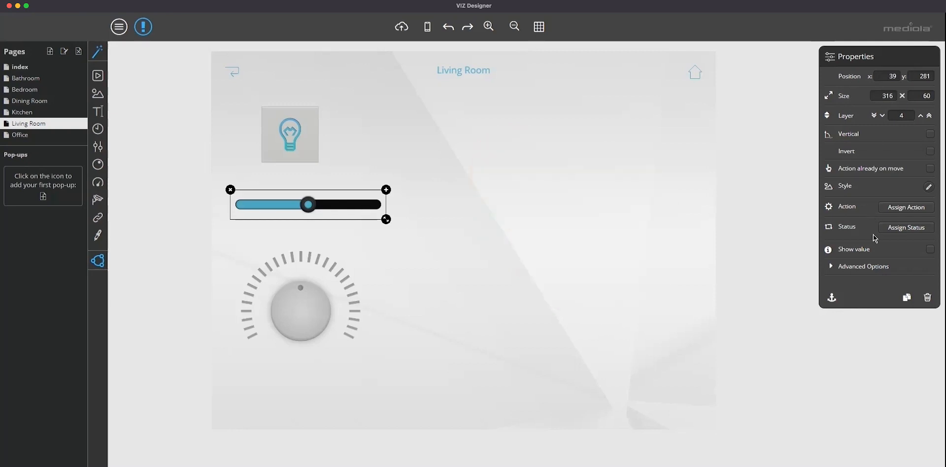
{"action": "left_click", "coordinate": [625, 133]}
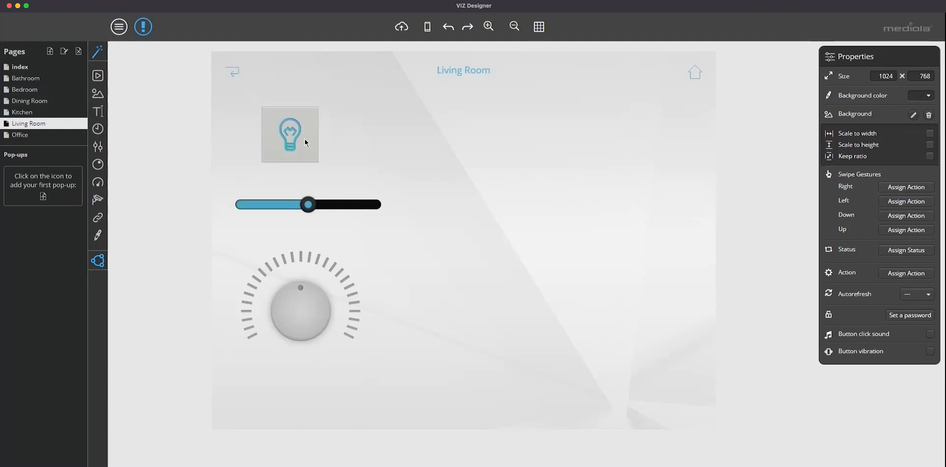
- Delete the horizontal slider and move the round slider up closer to the light-bulb button
{"action": "left_click", "coordinate": [342, 206]}
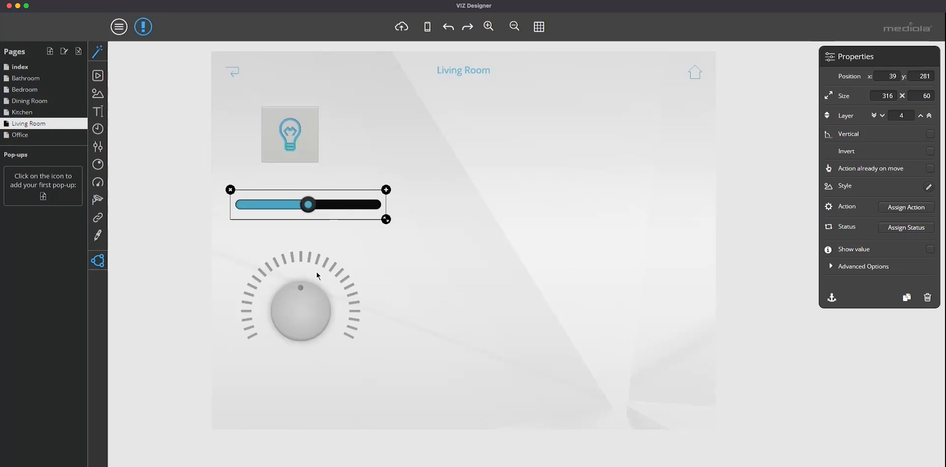
{"action": "key", "text": "Delete"}
{"action": "left_click_drag", "start_coordinate": [300, 333], "coordinate": [301, 286]}
- Shift the light-bulb button to about x 109, y 113 and change its icon to the purple desk lamp
{"action": "left_click", "coordinate": [311, 144]}
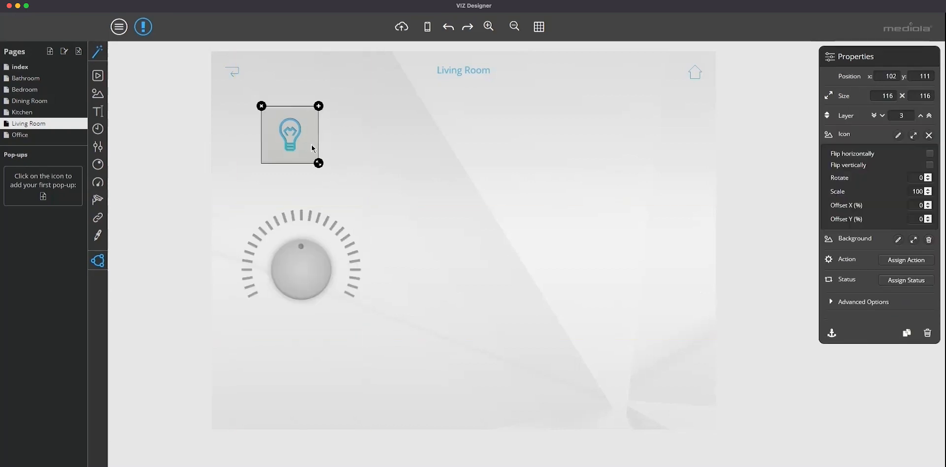
{"action": "left_click_drag", "start_coordinate": [320, 163], "coordinate": [324, 164]}
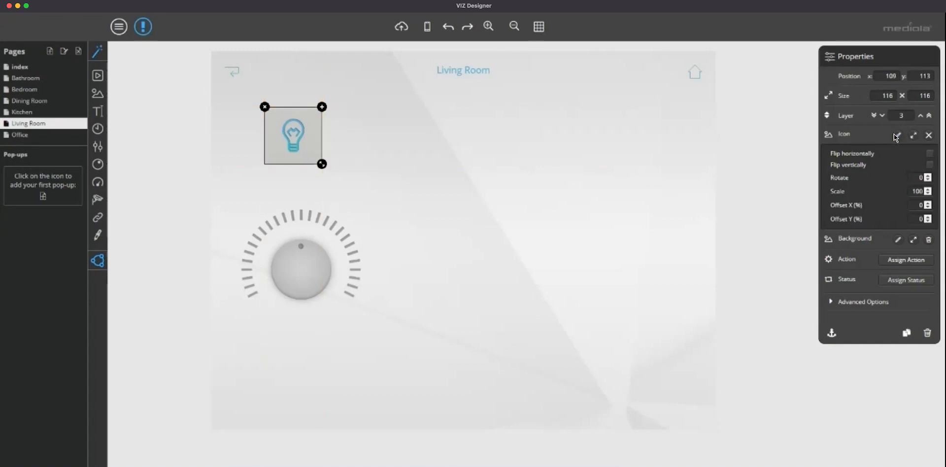
{"action": "left_click", "coordinate": [896, 135]}
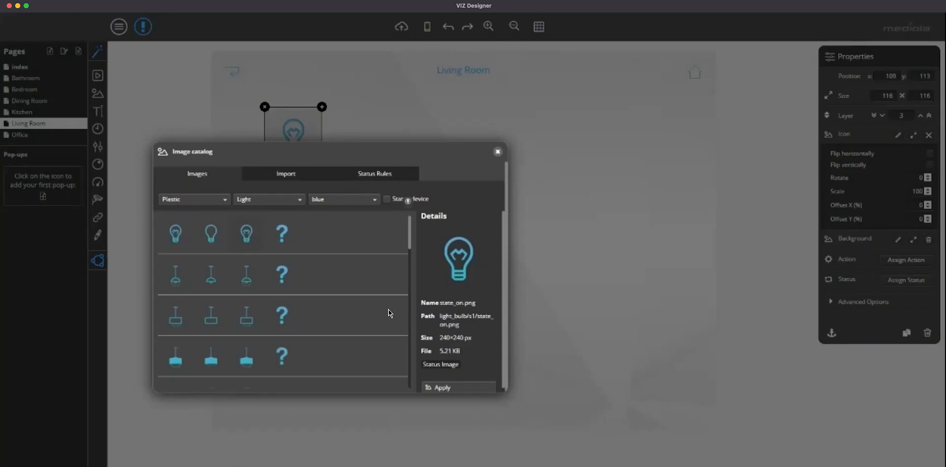
{"action": "left_click", "coordinate": [339, 199]}
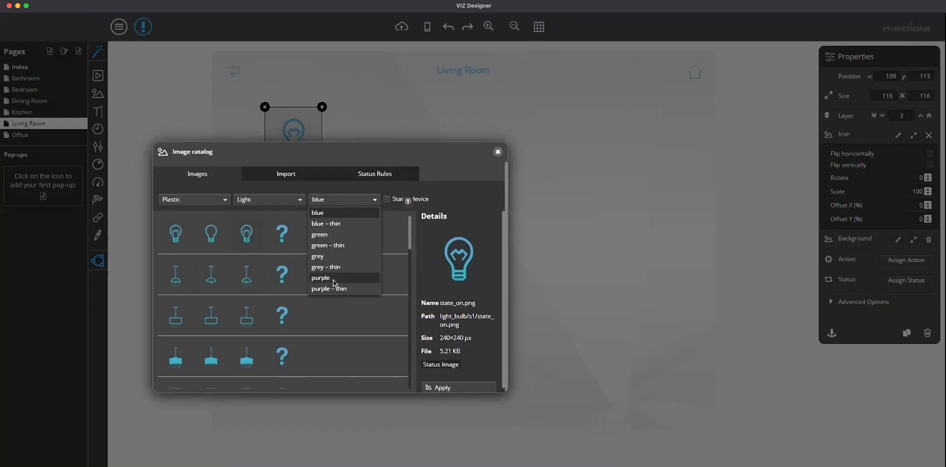
{"action": "left_click", "coordinate": [332, 278]}
{"action": "scroll", "coordinate": [237, 287], "scroll_direction": "down", "scroll_amount": 5}
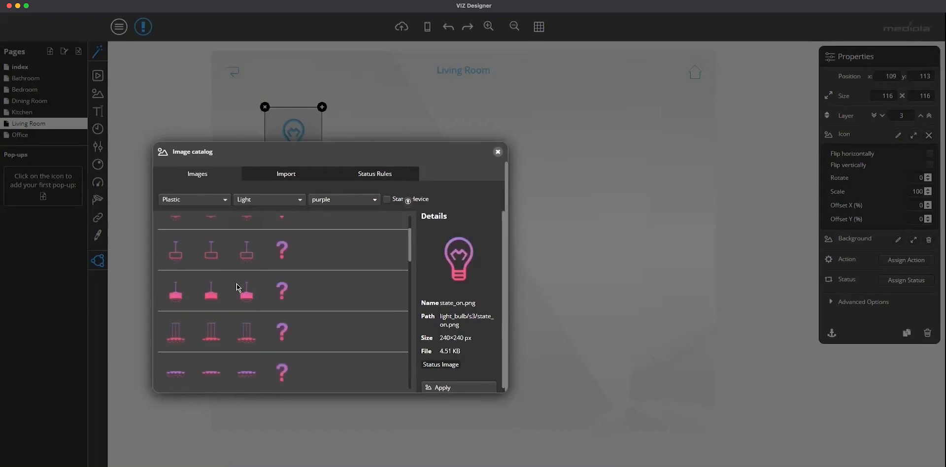
{"action": "left_click", "coordinate": [237, 283]}
{"action": "double_click", "coordinate": [236, 283]}
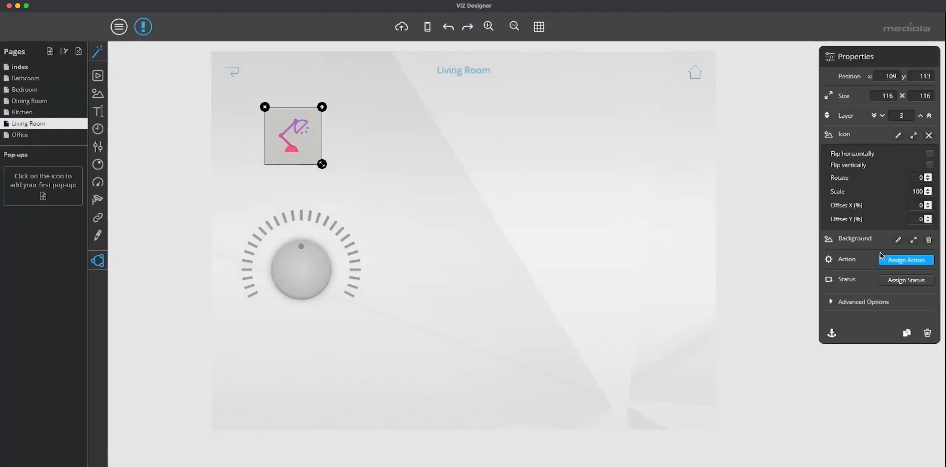
- Change the desk-lamp button's background to the round Plastic button image btn-1.png
{"action": "left_click", "coordinate": [897, 240]}
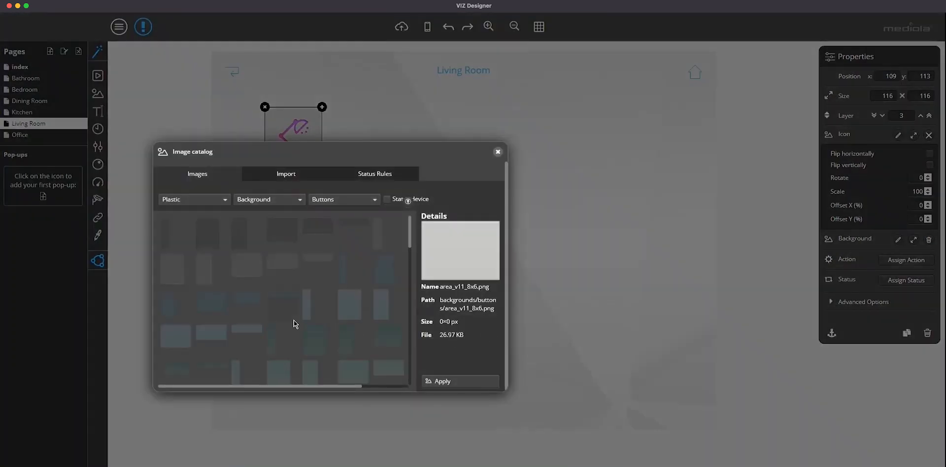
{"action": "scroll", "coordinate": [293, 318], "scroll_direction": "down", "scroll_amount": 5}
{"action": "scroll", "coordinate": [293, 318], "scroll_direction": "up", "scroll_amount": 3}
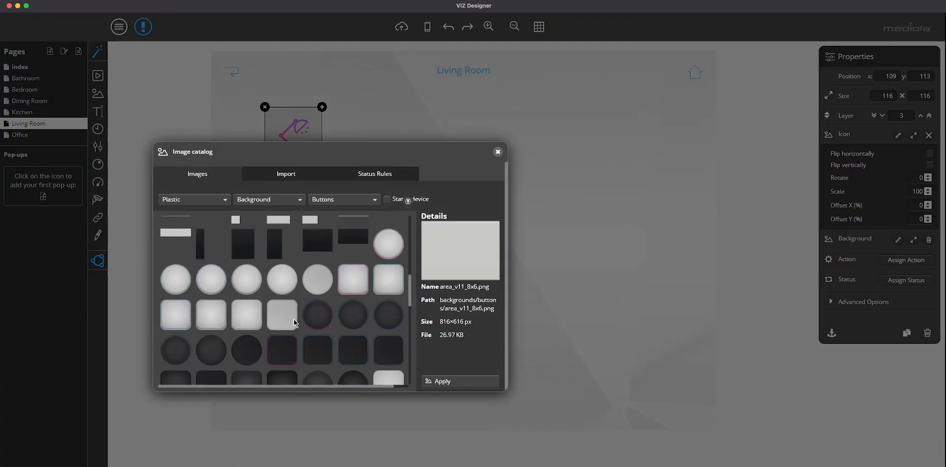
{"action": "left_click", "coordinate": [386, 291]}
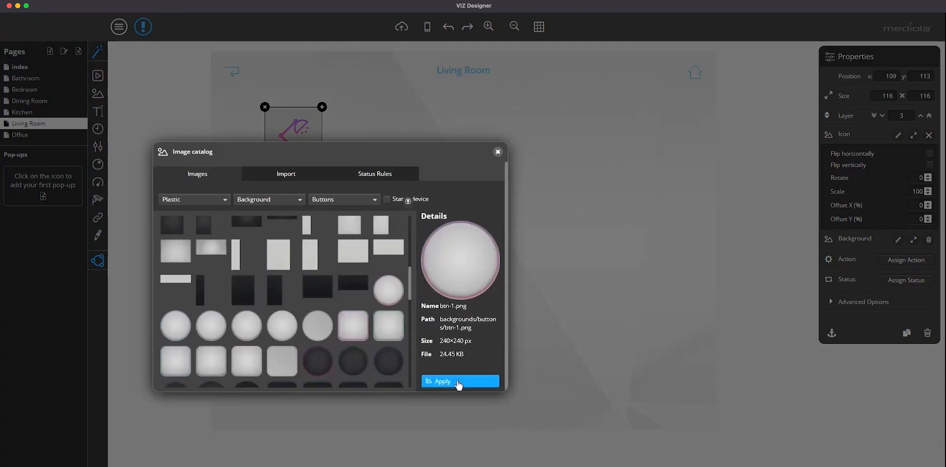
{"action": "left_click", "coordinate": [458, 381]}
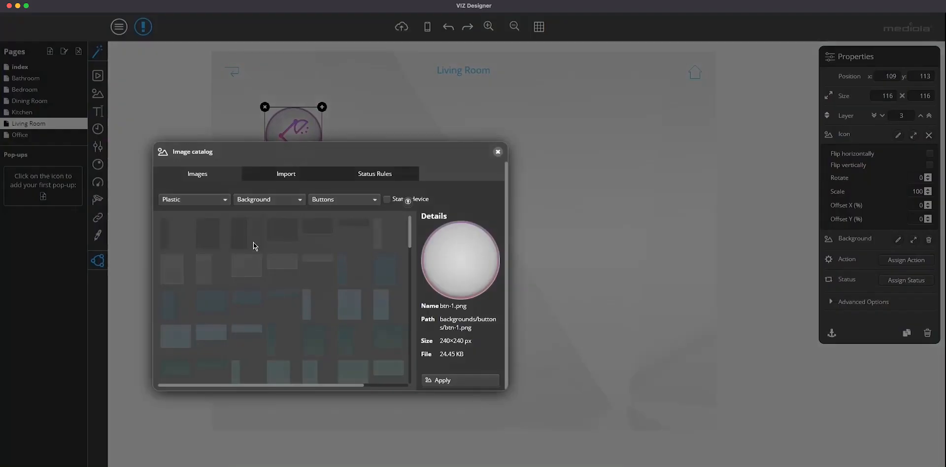
- Change the desk-lamp button's background to the round Chrome image btn-4.png and enlarge the button to 151 × 151
{"action": "left_click", "coordinate": [191, 205]}
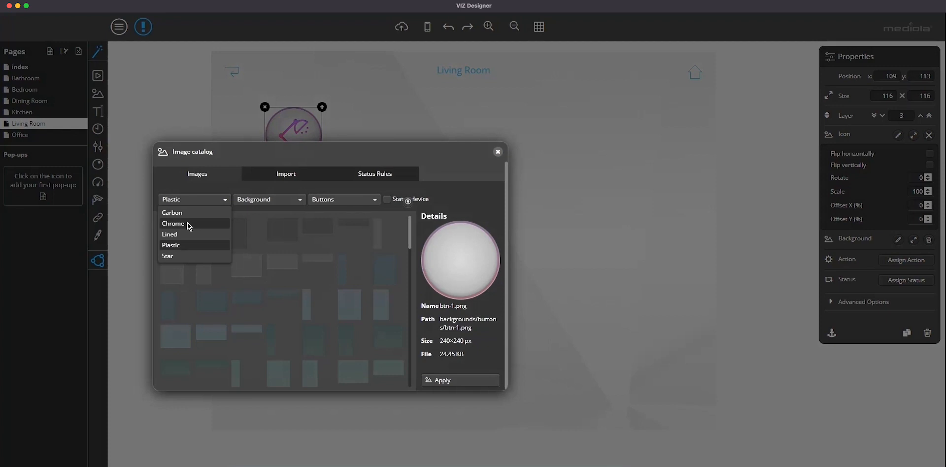
{"action": "left_click", "coordinate": [188, 224]}
{"action": "left_click", "coordinate": [390, 340]}
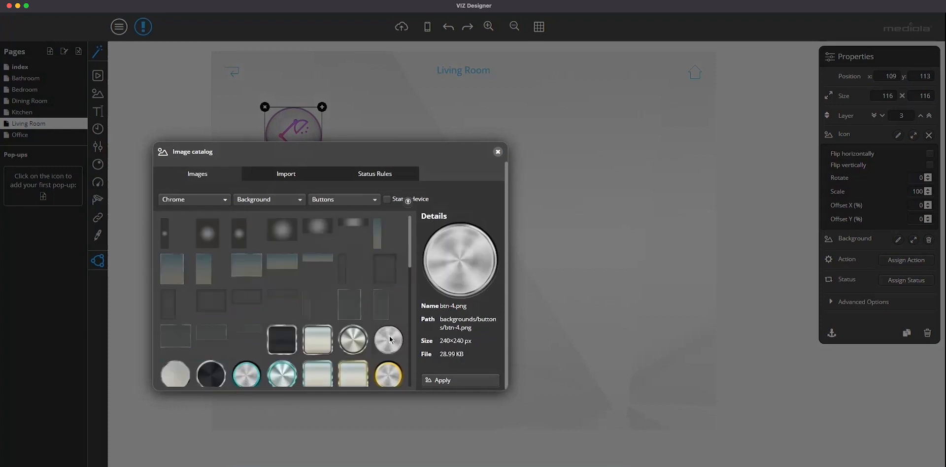
{"action": "left_click", "coordinate": [456, 380]}
{"action": "left_click_drag", "start_coordinate": [323, 165], "coordinate": [339, 181]}
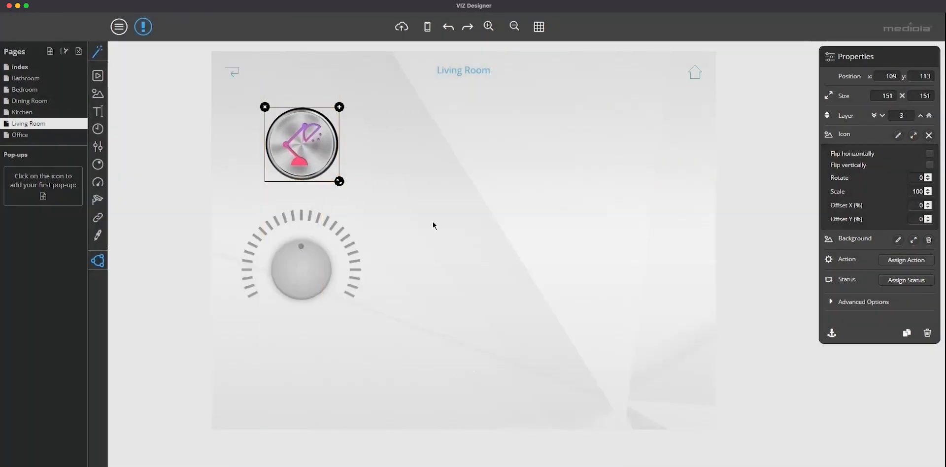
- Browse the purple Plastic icons in the Blind and Fan categories for the button and leave the image catalog without applying one
{"action": "left_click", "coordinate": [897, 135]}
{"action": "left_click", "coordinate": [274, 200]}
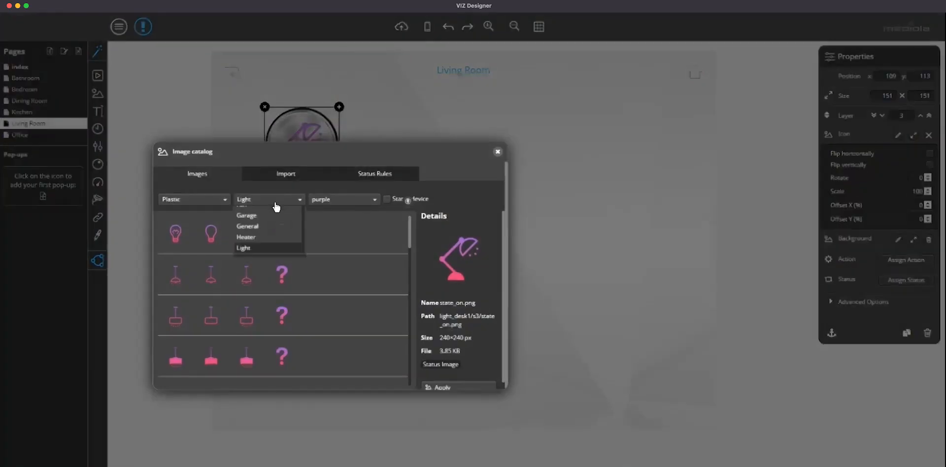
{"action": "scroll", "coordinate": [266, 251], "scroll_direction": "down", "scroll_amount": 3}
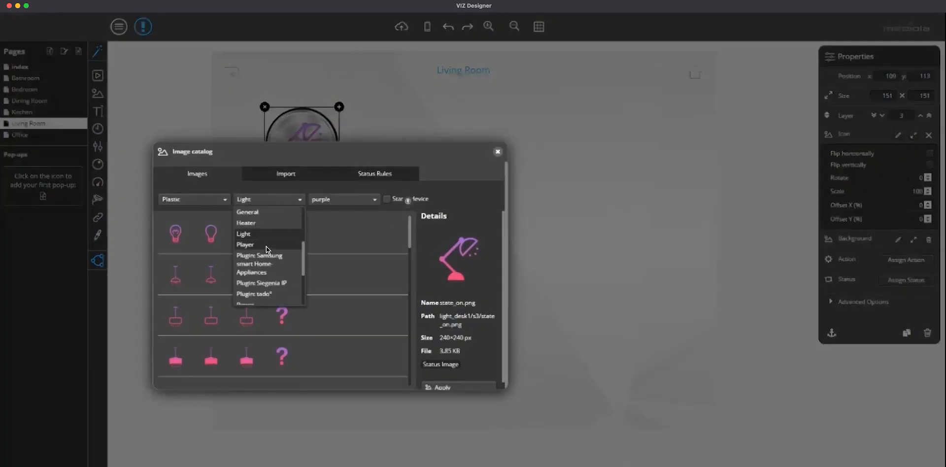
{"action": "scroll", "coordinate": [266, 244], "scroll_direction": "up", "scroll_amount": 3}
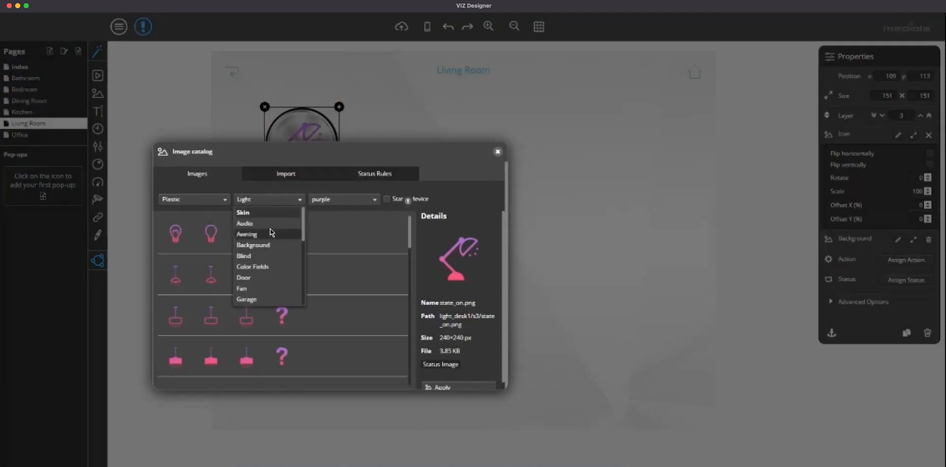
{"action": "left_click", "coordinate": [270, 256]}
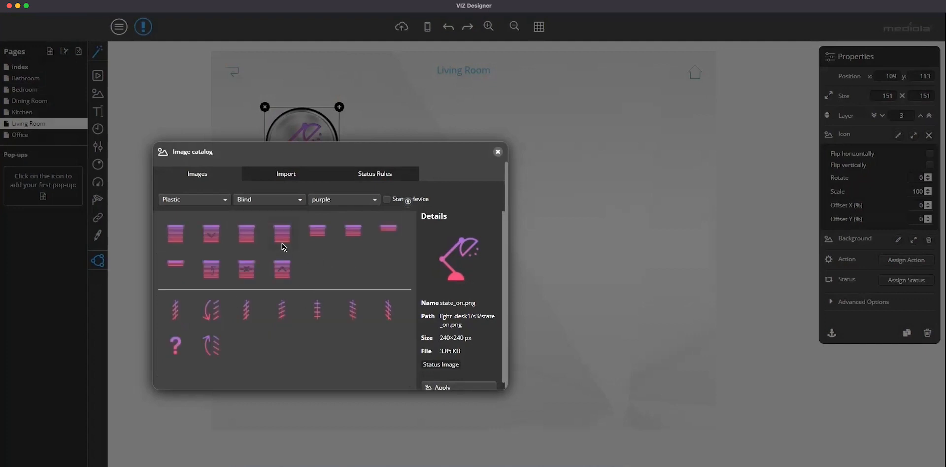
{"action": "left_click", "coordinate": [288, 207]}
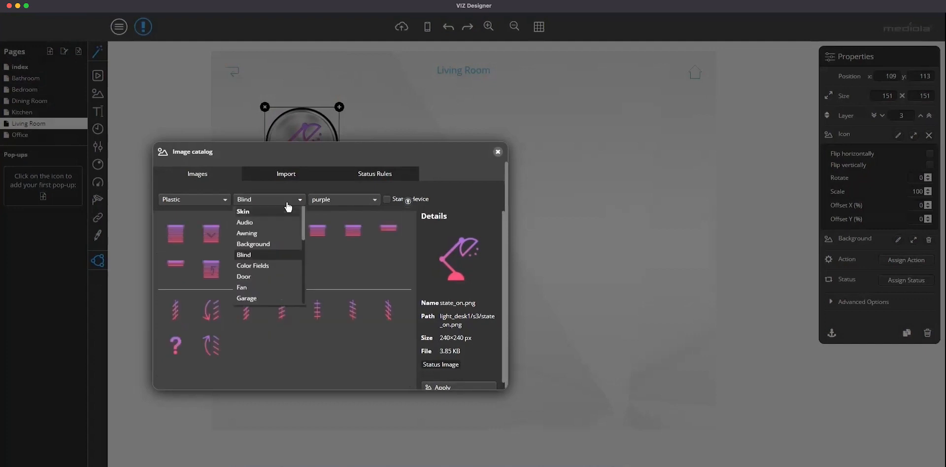
{"action": "left_click", "coordinate": [260, 285]}
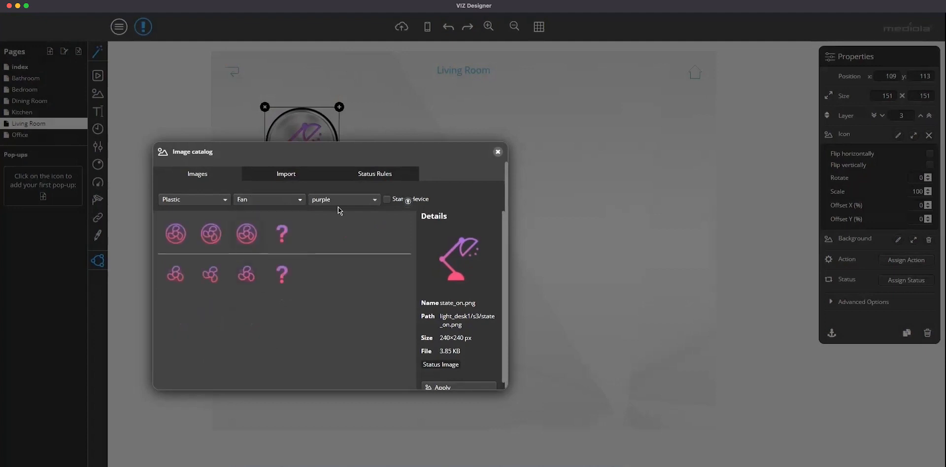
{"action": "left_click", "coordinate": [498, 151]}
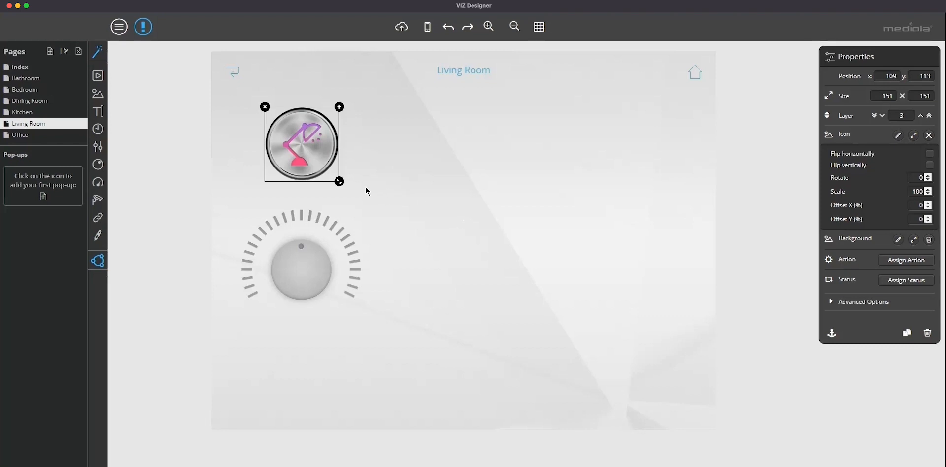
- Enlarge the desk-lamp button to 158 × 158, and delete it together with the round slider from the Living Room page
{"action": "left_click_drag", "start_coordinate": [340, 181], "coordinate": [348, 193]}
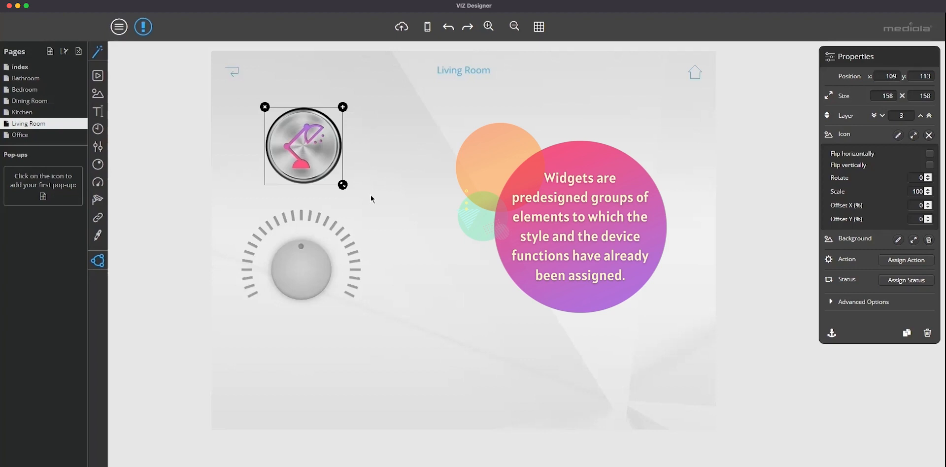
{"action": "key", "text": "Delete"}
{"action": "left_click", "coordinate": [321, 247]}
{"action": "key", "text": "Delete"}
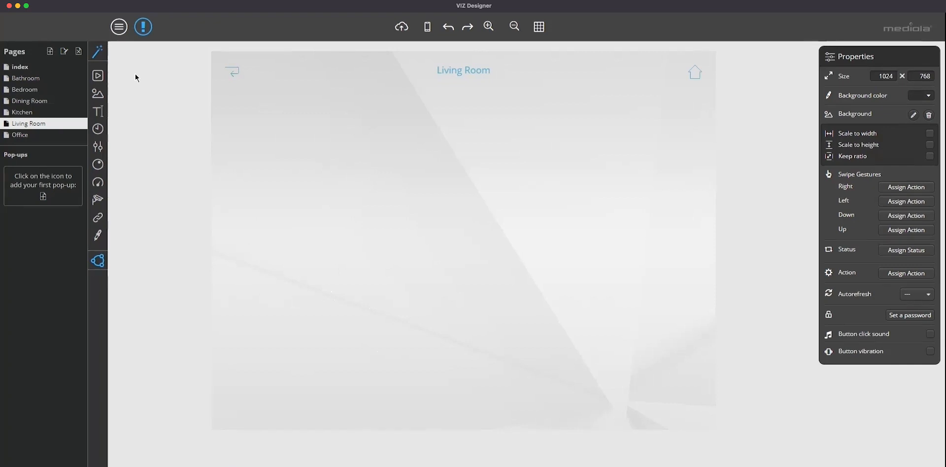
- Look through the widget templates for the Living Room's Dimmer device and choose the Dimmer 2 template
{"action": "left_click", "coordinate": [98, 52]}
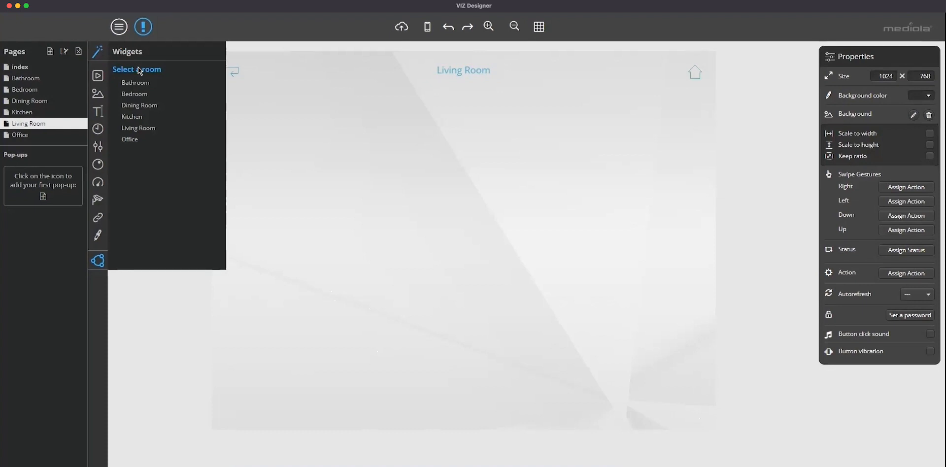
{"action": "mouse_move", "coordinate": [141, 129]}
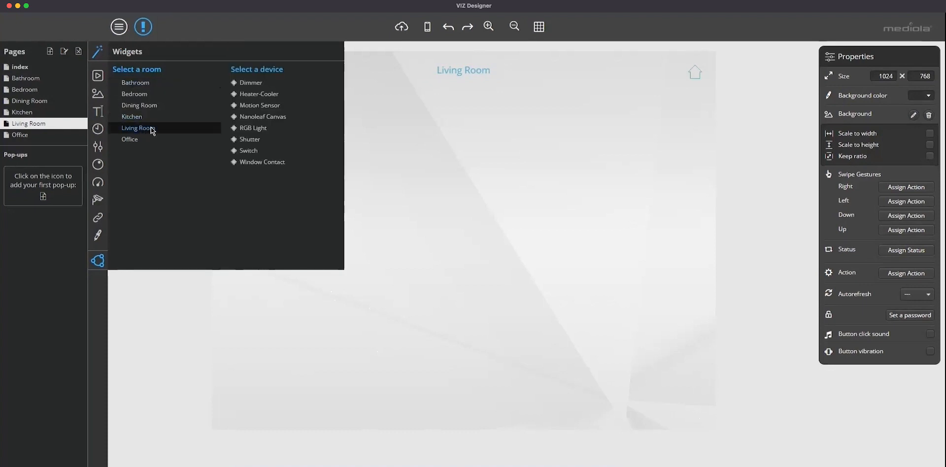
{"action": "left_click", "coordinate": [257, 87]}
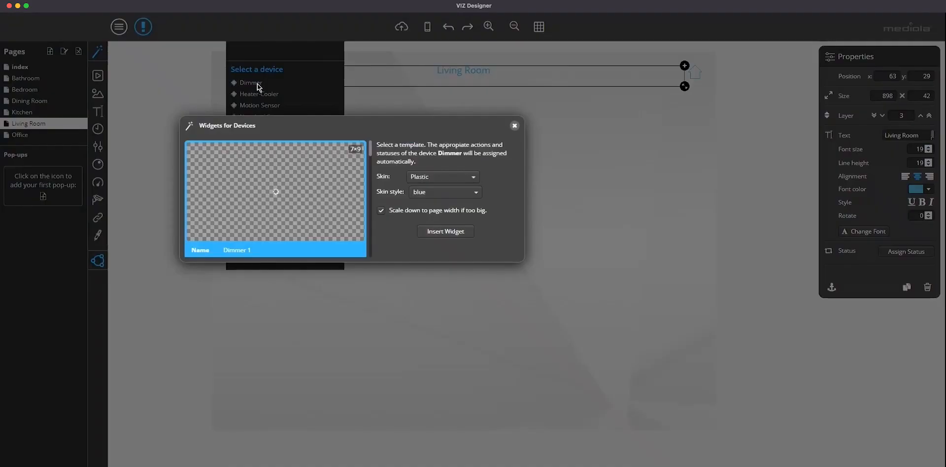
{"action": "scroll", "coordinate": [337, 187], "scroll_direction": "down", "scroll_amount": 2}
{"action": "scroll", "coordinate": [337, 188], "scroll_direction": "down", "scroll_amount": 5}
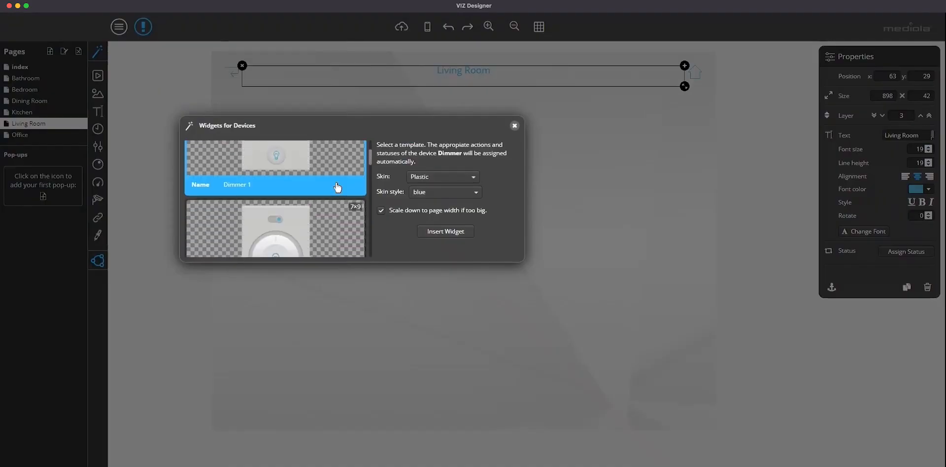
{"action": "scroll", "coordinate": [334, 189], "scroll_direction": "down", "scroll_amount": 5}
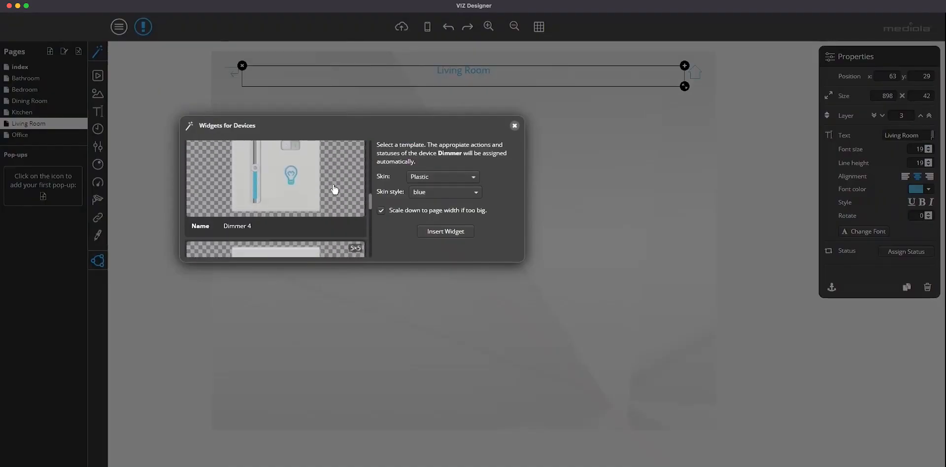
{"action": "scroll", "coordinate": [333, 190], "scroll_direction": "up", "scroll_amount": 10}
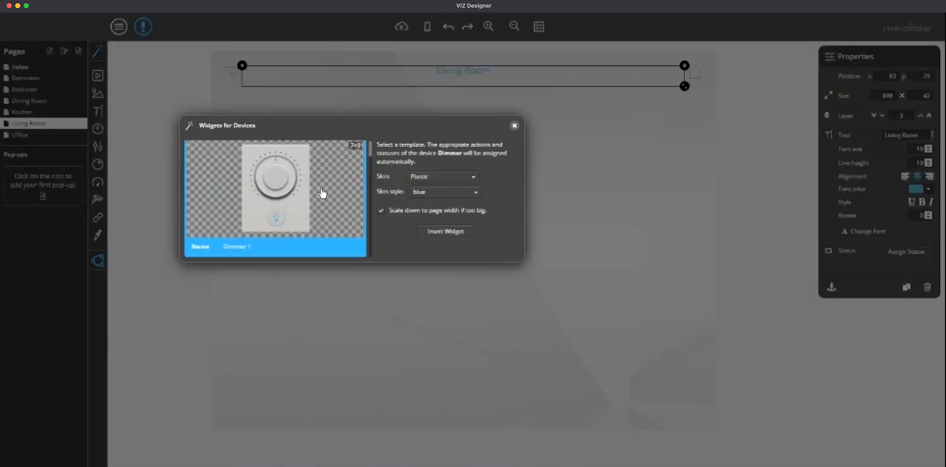
{"action": "scroll", "coordinate": [321, 192], "scroll_direction": "down", "scroll_amount": 2}
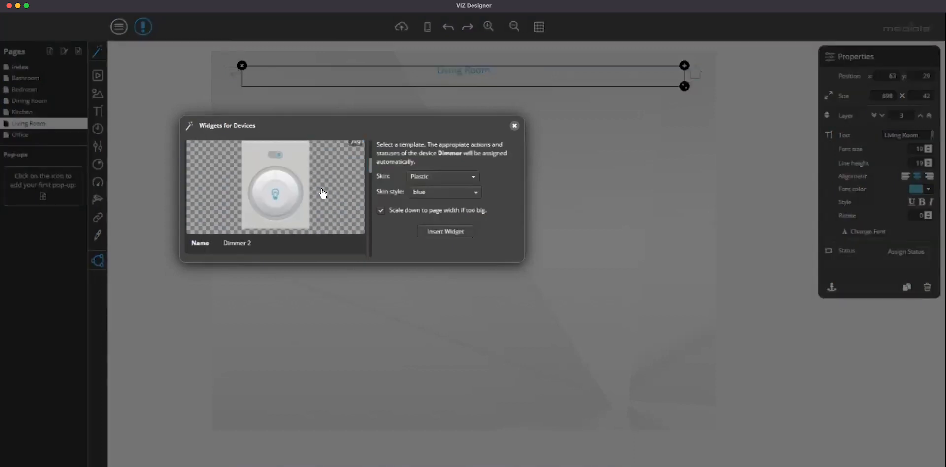
{"action": "left_click", "coordinate": [286, 194]}
{"action": "scroll", "coordinate": [291, 193], "scroll_direction": "up", "scroll_amount": 1}
{"action": "scroll", "coordinate": [291, 193], "scroll_direction": "up", "scroll_amount": 2}
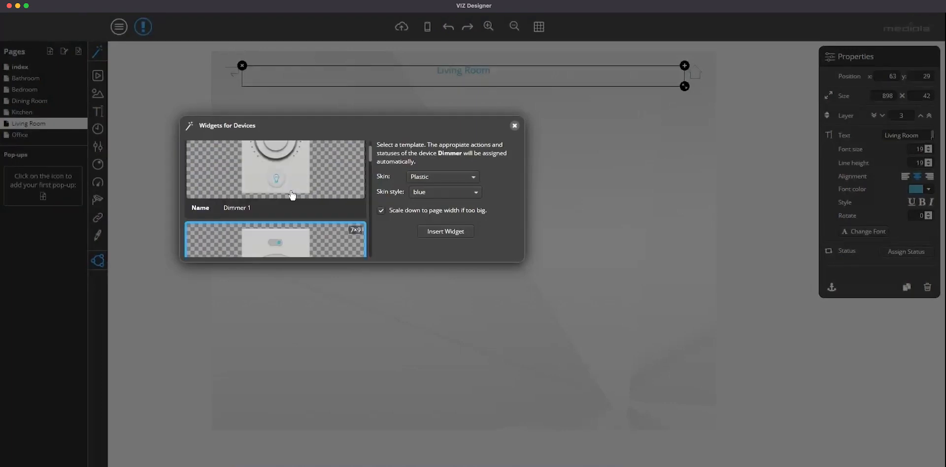
{"action": "scroll", "coordinate": [445, 201], "scroll_direction": "down", "scroll_amount": 2}
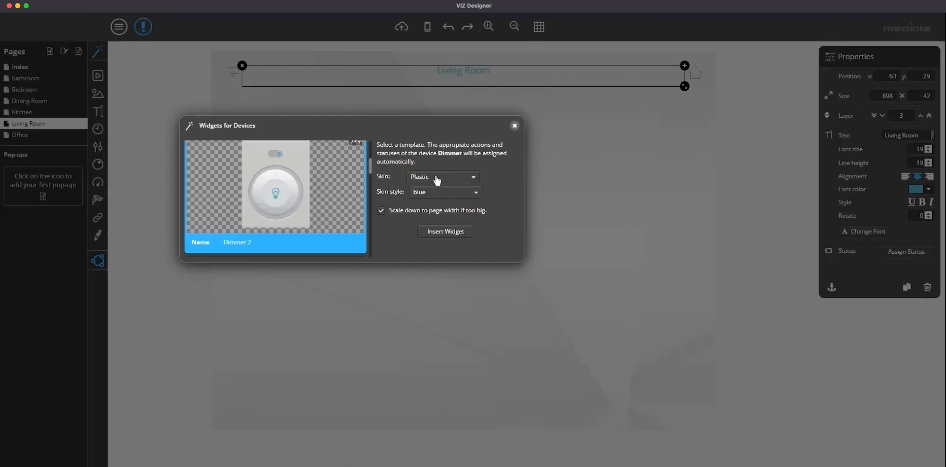
- Set the Dimmer 2 template's skin style to "blue – thin" and insert the widget on the page
{"action": "left_click", "coordinate": [440, 194]}
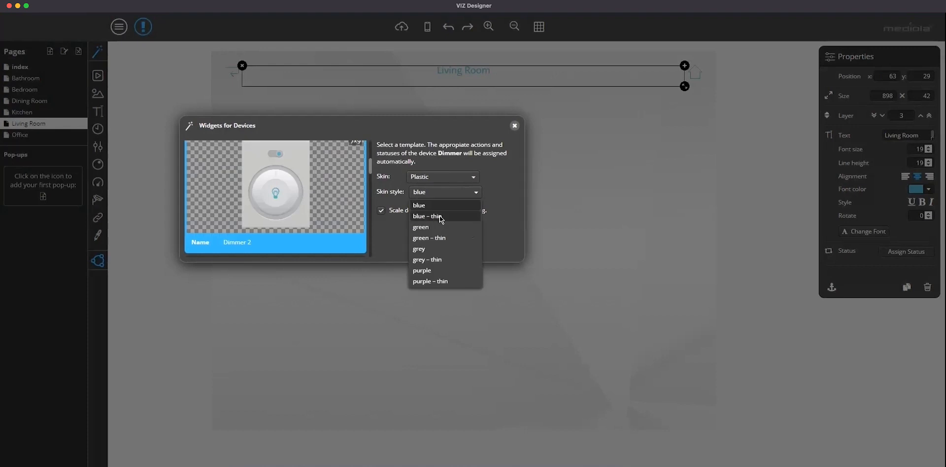
{"action": "left_click", "coordinate": [441, 218]}
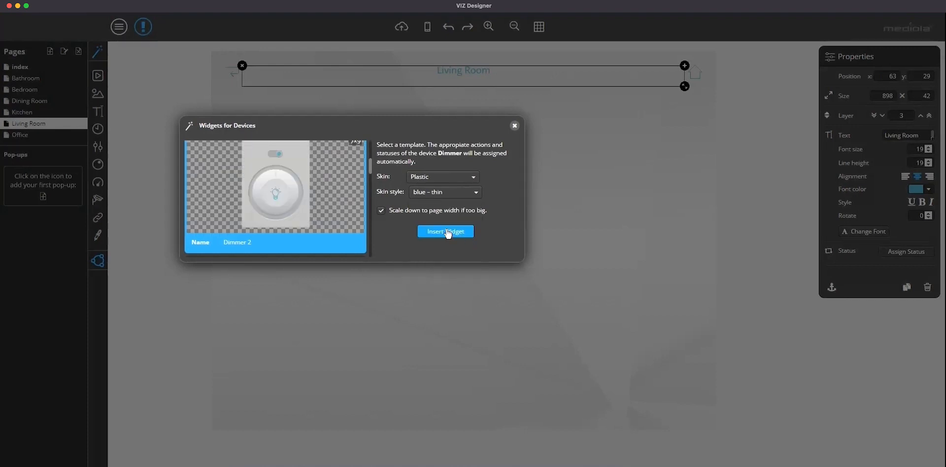
{"action": "left_click", "coordinate": [447, 232]}
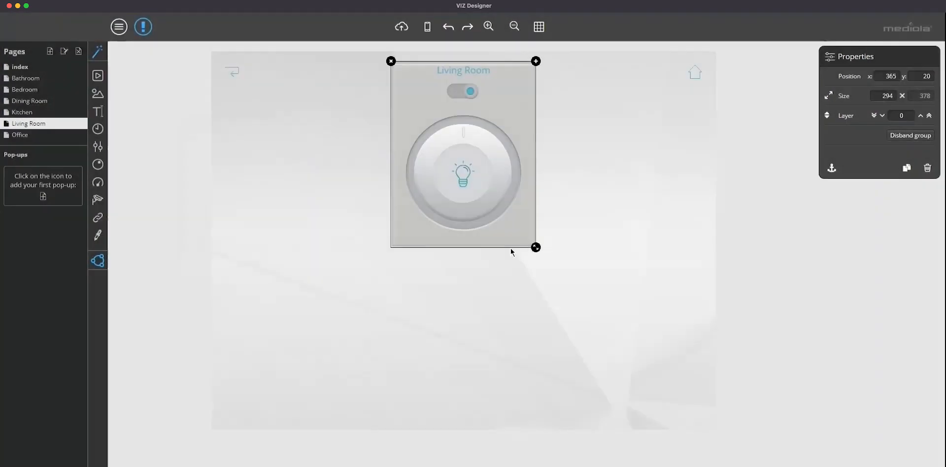
- Move the dimmer widget to the page's lower-right corner and scale it down slightly
{"action": "left_click", "coordinate": [515, 216]}
{"action": "left_click_drag", "start_coordinate": [516, 214], "coordinate": [671, 383]}
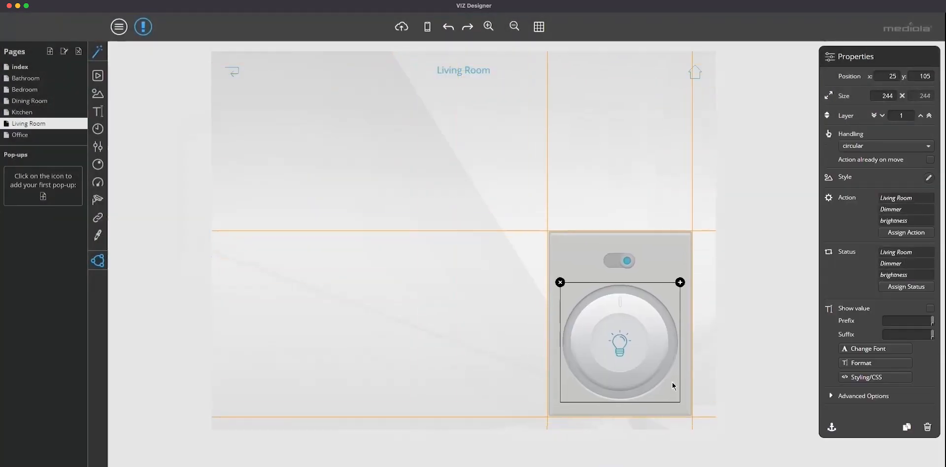
{"action": "left_click", "coordinate": [689, 412]}
{"action": "mouse_move", "coordinate": [693, 417]}
{"action": "left_mouse_down"}
{"action": "mouse_move", "coordinate": [661, 376]}
{"action": "mouse_move", "coordinate": [688, 411]}
{"action": "left_mouse_up"}
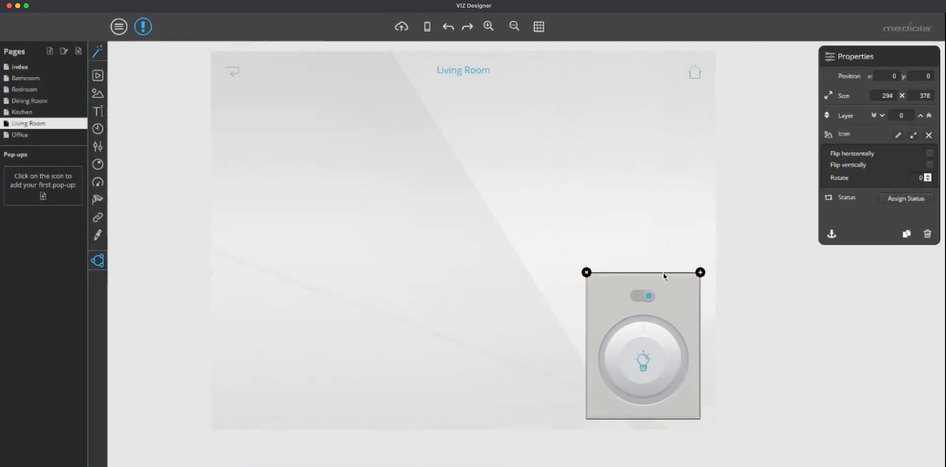
- Inspect the actions and statuses assigned to the dimmer widget's toggle switch and round dial
{"action": "left_click", "coordinate": [640, 299]}
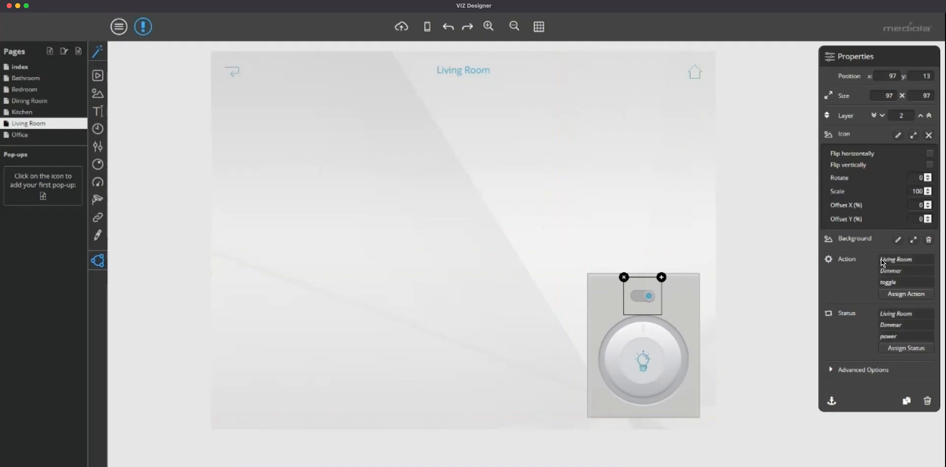
{"action": "left_click", "coordinate": [677, 351]}
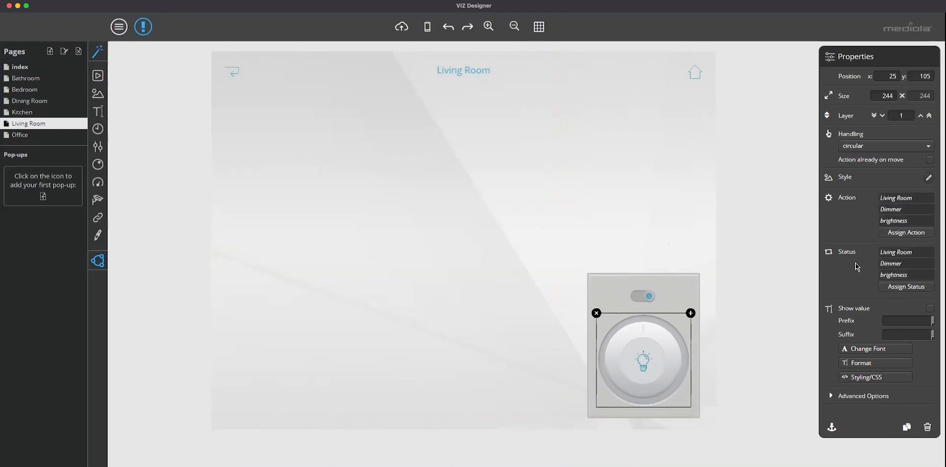
{"action": "key", "text": "Escape"}
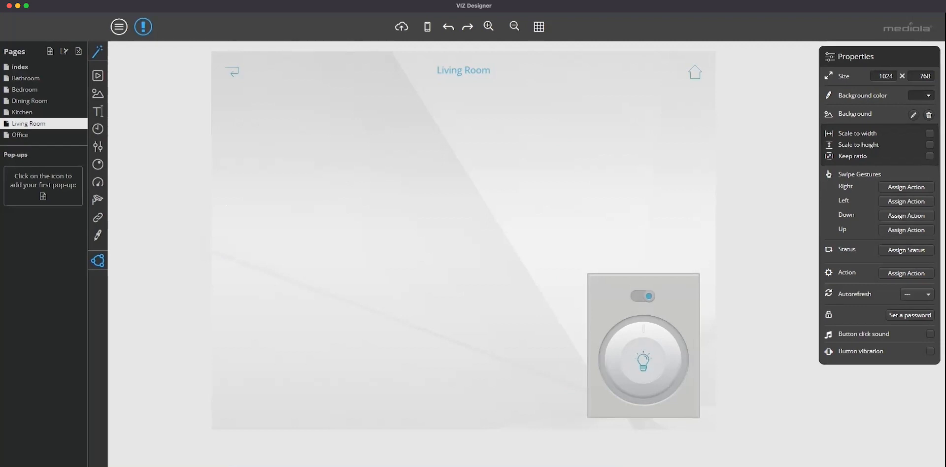
- Look through the widget templates for the Living Room's Nanoleaf Canvas and choose the 13×6 template with dial, colour-temperature slider and colour wheel
{"action": "left_click", "coordinate": [100, 52]}
{"action": "left_click", "coordinate": [138, 127]}
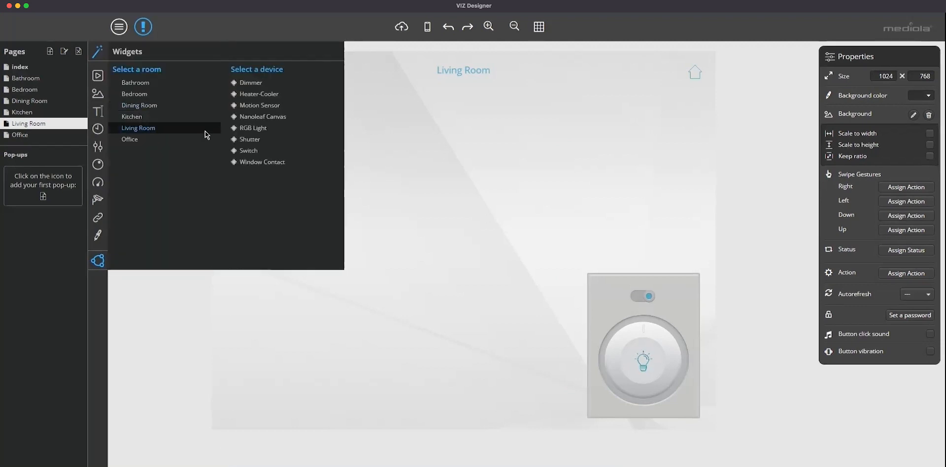
{"action": "left_click", "coordinate": [272, 117]}
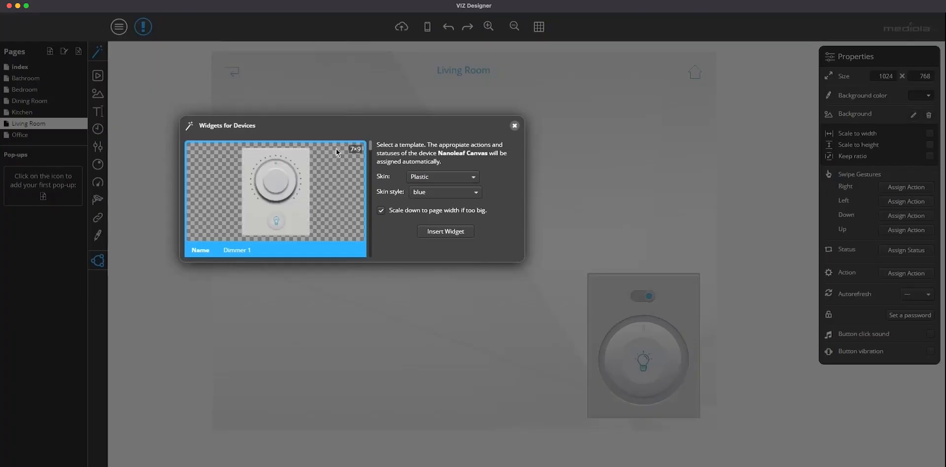
{"action": "scroll", "coordinate": [326, 174], "scroll_direction": "down", "scroll_amount": 6}
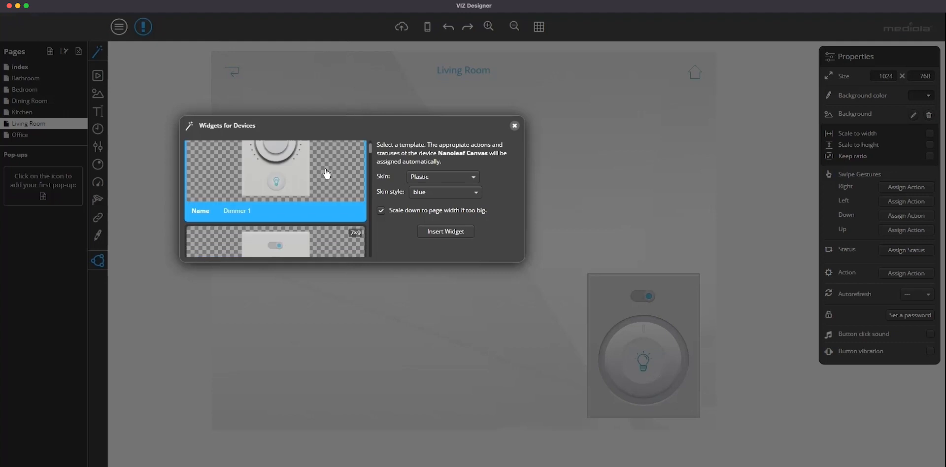
{"action": "scroll", "coordinate": [309, 182], "scroll_direction": "down", "scroll_amount": 5}
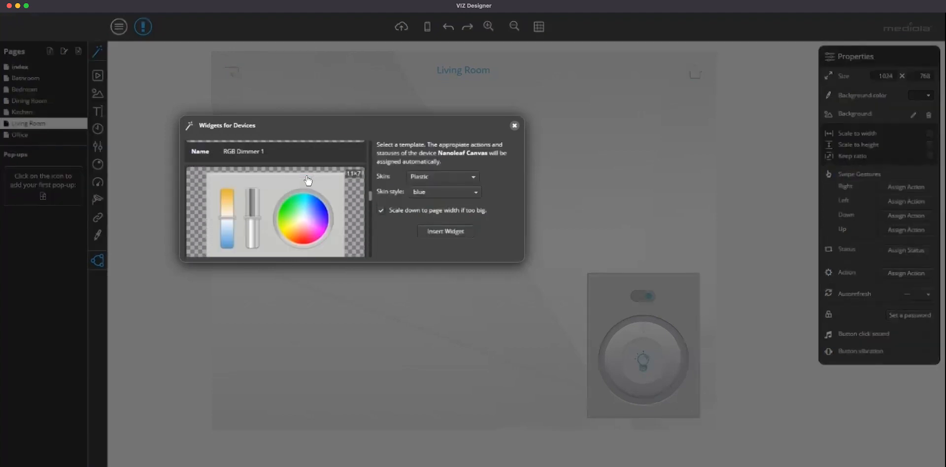
{"action": "scroll", "coordinate": [308, 181], "scroll_direction": "up", "scroll_amount": 5}
{"action": "left_click", "coordinate": [294, 206]}
{"action": "scroll", "coordinate": [294, 207], "scroll_direction": "down", "scroll_amount": 2}
{"action": "scroll", "coordinate": [295, 207], "scroll_direction": "up", "scroll_amount": 2}
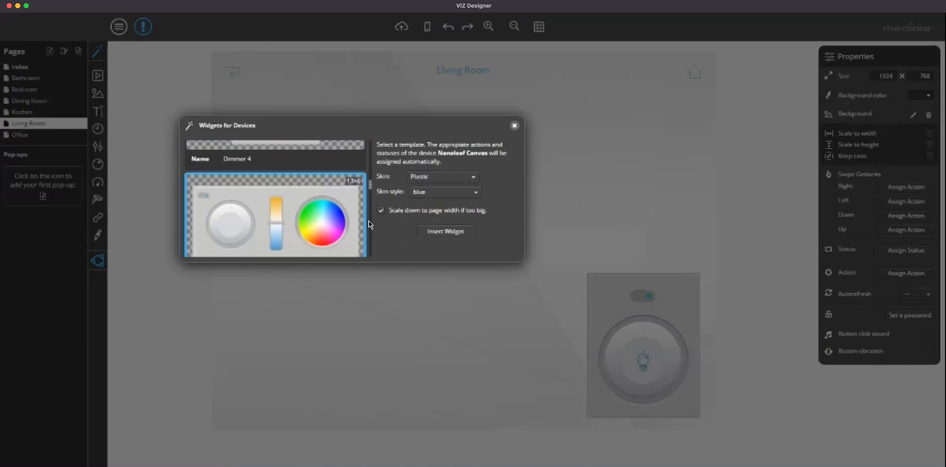
- Set the Nanoleaf Canvas template's skin style to "blue – thin" and insert the widget on the page
{"action": "left_click", "coordinate": [432, 196]}
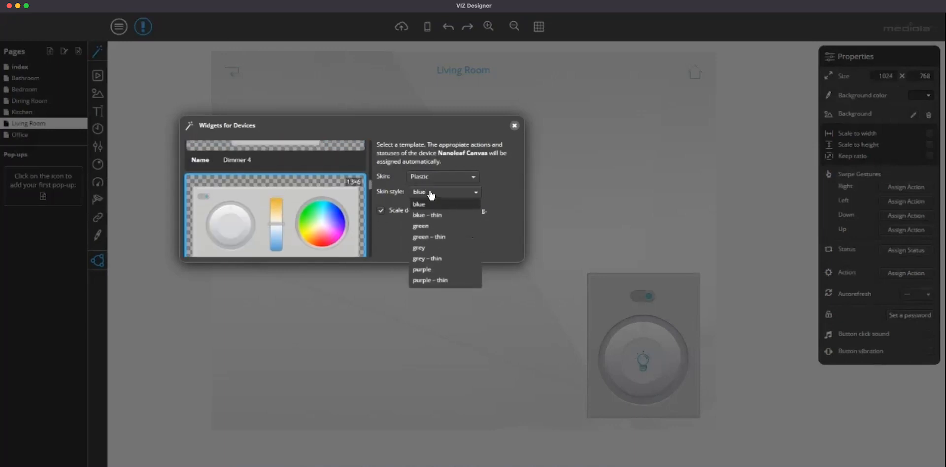
{"action": "left_click", "coordinate": [432, 215]}
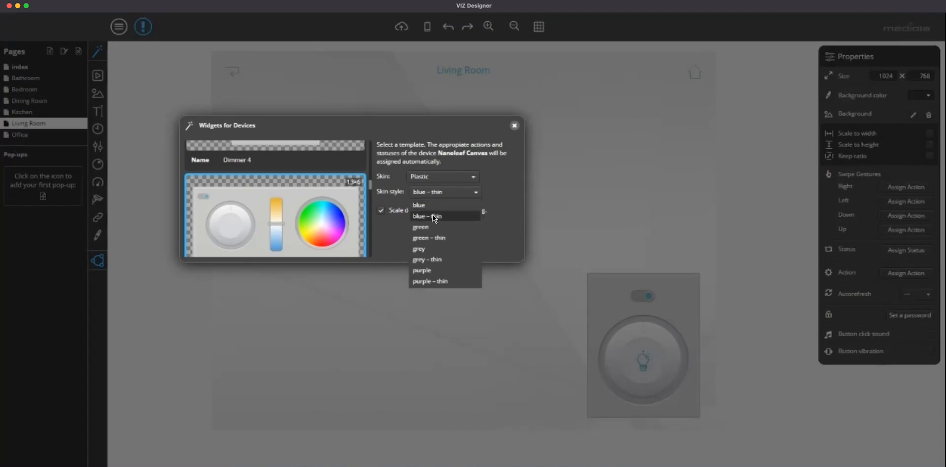
{"action": "left_click", "coordinate": [452, 242]}
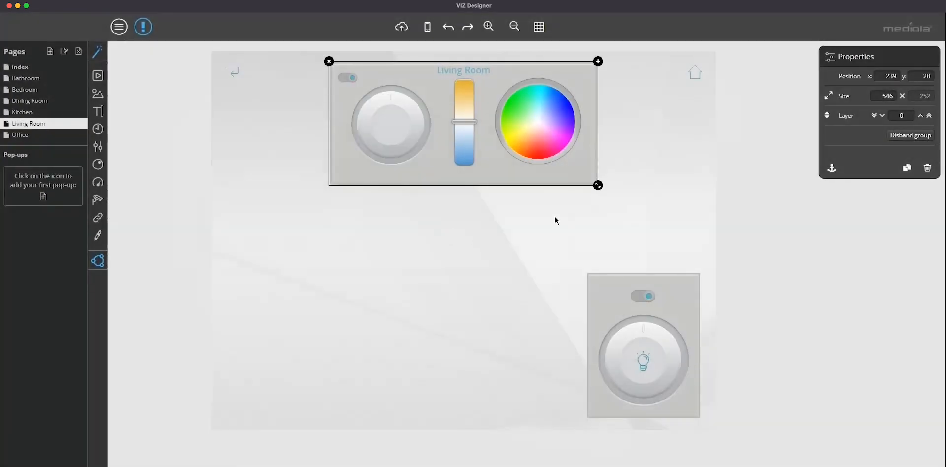
- Move the Nanoleaf widget to the page's lower-left area and scale it and the dimmer up so both fill the bottom row
{"action": "left_click_drag", "start_coordinate": [558, 182], "coordinate": [541, 419]}
{"action": "left_click", "coordinate": [608, 409]}
{"action": "left_click_drag", "start_coordinate": [598, 409], "coordinate": [574, 410]}
{"action": "left_click_drag", "start_coordinate": [300, 193], "coordinate": [656, 391]}
{"action": "mouse_move", "coordinate": [673, 422]}
{"action": "left_mouse_down"}
{"action": "mouse_move", "coordinate": [687, 424]}
{"action": "mouse_move", "coordinate": [681, 413]}
{"action": "mouse_move", "coordinate": [705, 428]}
{"action": "mouse_move", "coordinate": [692, 419]}
{"action": "left_mouse_up"}
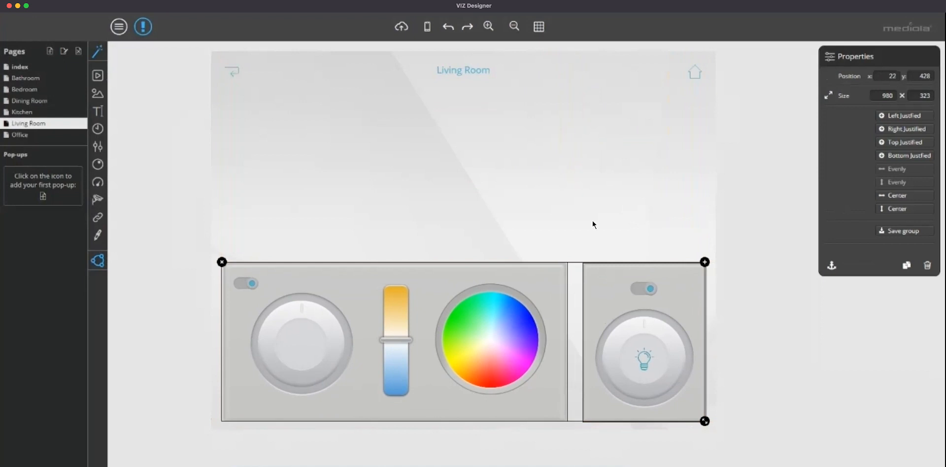
{"action": "left_click", "coordinate": [526, 241]}
- Insert the Living Room's Heater-Cooler widget using the 12×17 template in "blue – thin" and fit it above the dimmer widget
{"action": "left_click", "coordinate": [97, 51]}
{"action": "left_click", "coordinate": [96, 48]}
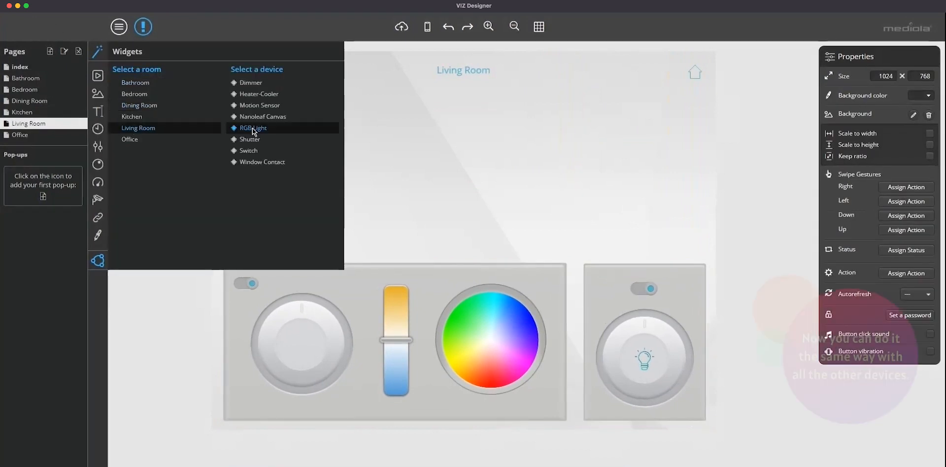
{"action": "left_click", "coordinate": [263, 93]}
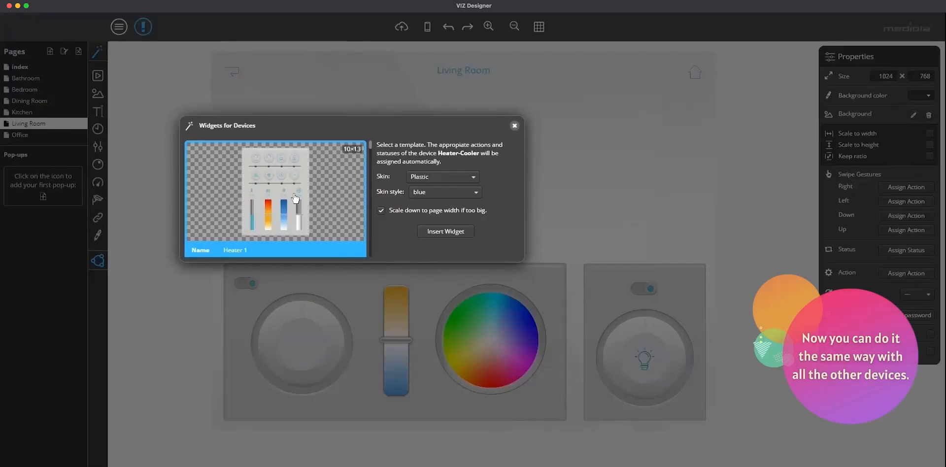
{"action": "left_click", "coordinate": [295, 197]}
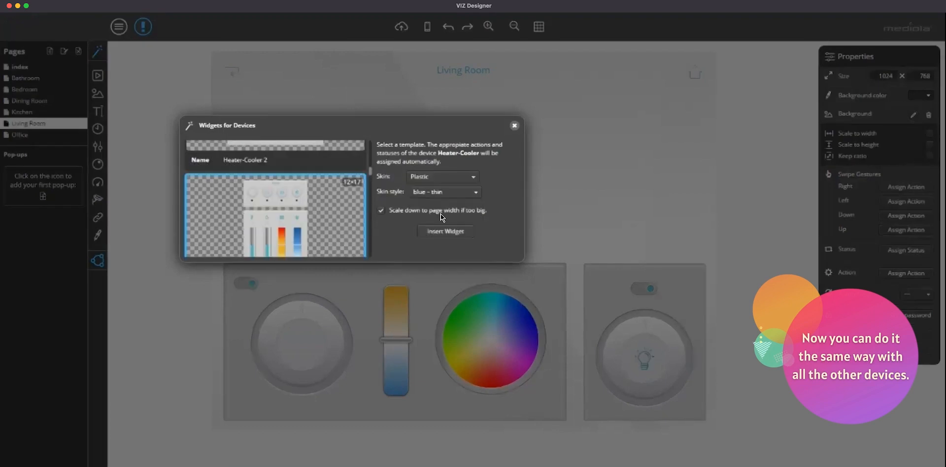
{"action": "left_click", "coordinate": [445, 231]}
{"action": "left_click_drag", "start_coordinate": [466, 163], "coordinate": [695, 175]}
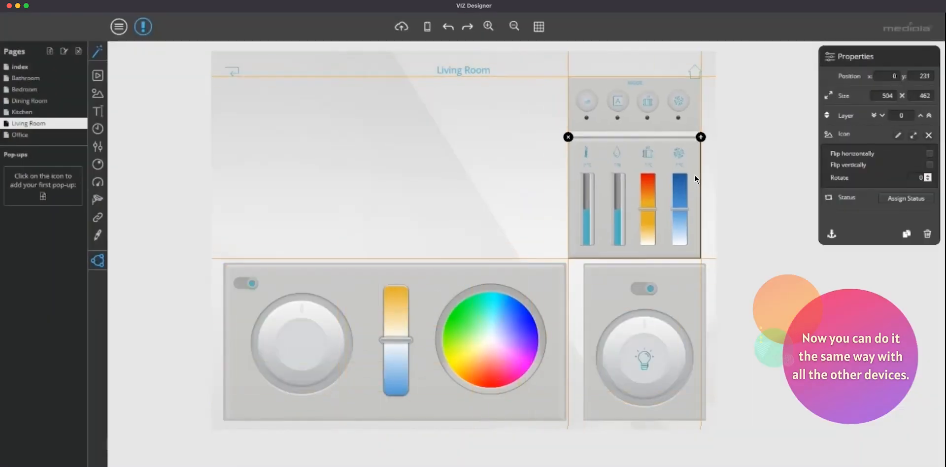
{"action": "left_click_drag", "start_coordinate": [705, 256], "coordinate": [697, 248]}
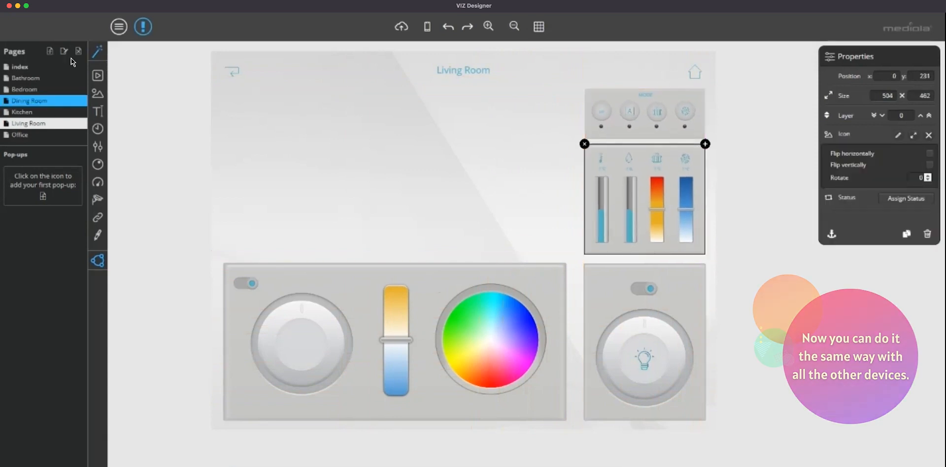
- Insert the Living Room's Shutter widget using the Shutter 1 template in "blue – thin" and place it above the Nanoleaf widget
{"action": "mouse_move", "coordinate": [97, 52]}
{"action": "mouse_move", "coordinate": [154, 127]}
{"action": "left_click", "coordinate": [257, 141]}
{"action": "left_click", "coordinate": [443, 191]}
{"action": "left_click", "coordinate": [443, 211]}
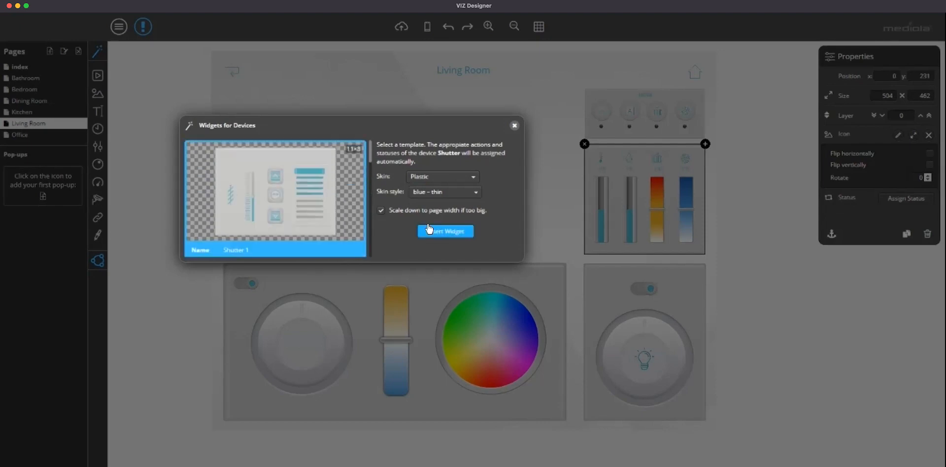
{"action": "left_click", "coordinate": [445, 231]}
{"action": "left_click_drag", "start_coordinate": [535, 220], "coordinate": [410, 244]}
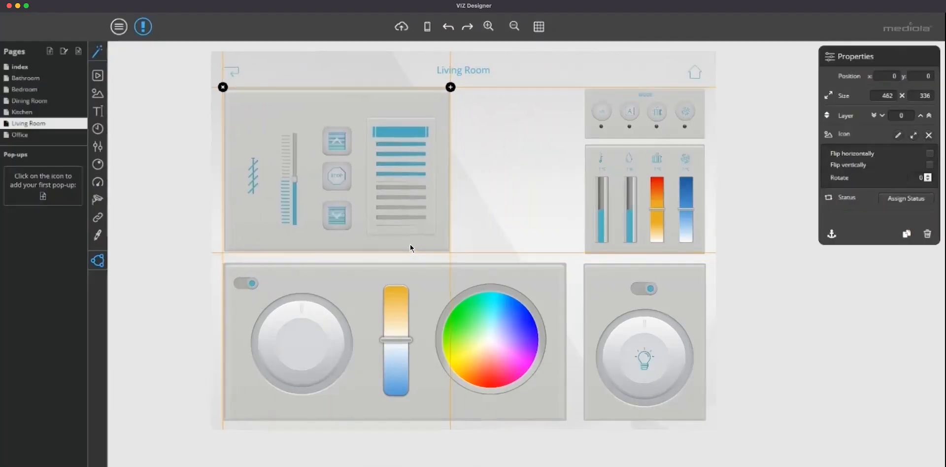
- Insert the Living Room's Switch widget in "blue – thin" and scale it down between the shutter and heater-cooler widgets
{"action": "mouse_move", "coordinate": [97, 51]}
{"action": "mouse_move", "coordinate": [162, 129]}
{"action": "left_click", "coordinate": [251, 150]}
{"action": "left_click", "coordinate": [445, 192]}
{"action": "left_click", "coordinate": [435, 209]}
{"action": "left_click", "coordinate": [444, 234]}
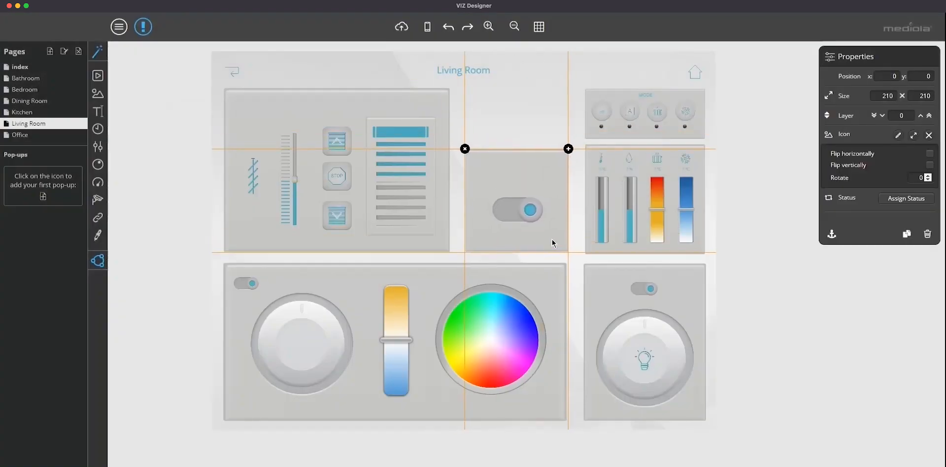
{"action": "left_click_drag", "start_coordinate": [558, 242], "coordinate": [557, 243]}
- Insert the Living Room's Window Contact widget in "blue – thin", scale it down and place it above the switch widget
{"action": "mouse_move", "coordinate": [97, 51]}
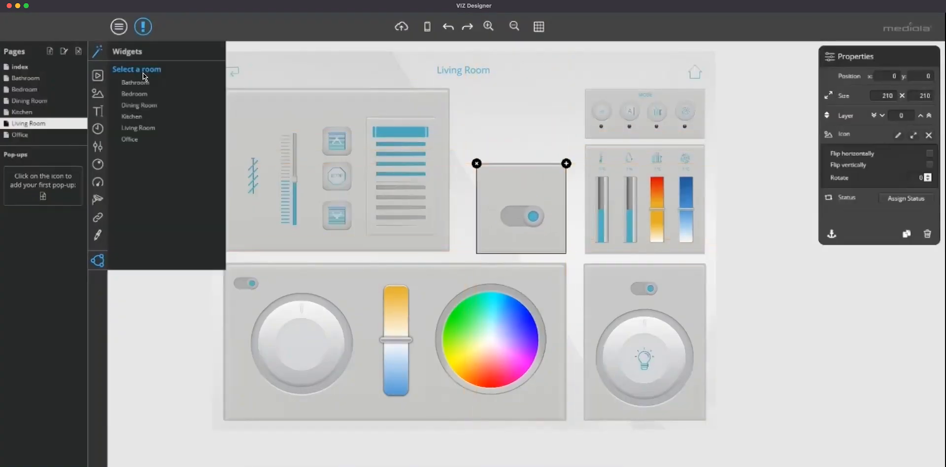
{"action": "mouse_move", "coordinate": [212, 128]}
{"action": "left_click", "coordinate": [266, 162]}
{"action": "scroll", "coordinate": [277, 197], "scroll_direction": "down", "scroll_amount": 3}
{"action": "left_click", "coordinate": [282, 240]}
{"action": "left_click", "coordinate": [452, 193]}
{"action": "left_click", "coordinate": [448, 209]}
{"action": "left_click", "coordinate": [445, 231]}
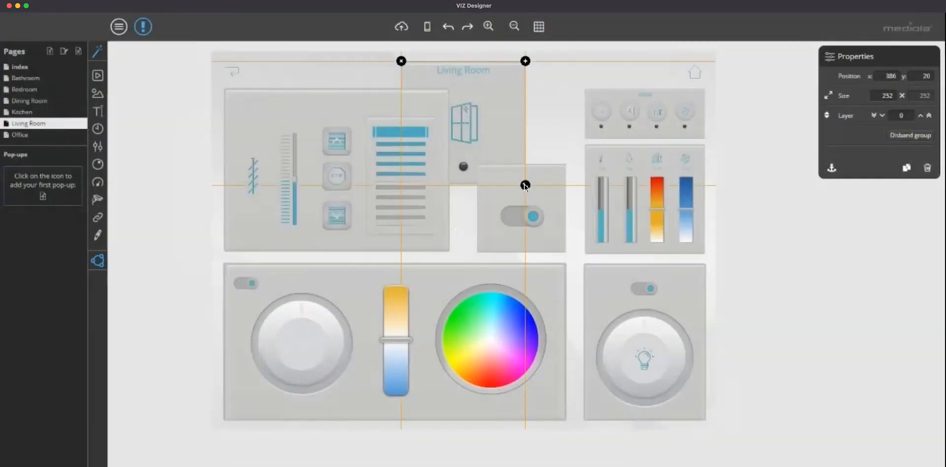
{"action": "left_click_drag", "start_coordinate": [472, 122], "coordinate": [542, 134]}
- Scale the switch widget to the window contact's width and fit both, stacked, beside the heater-cooler widget
{"action": "left_click", "coordinate": [558, 179]}
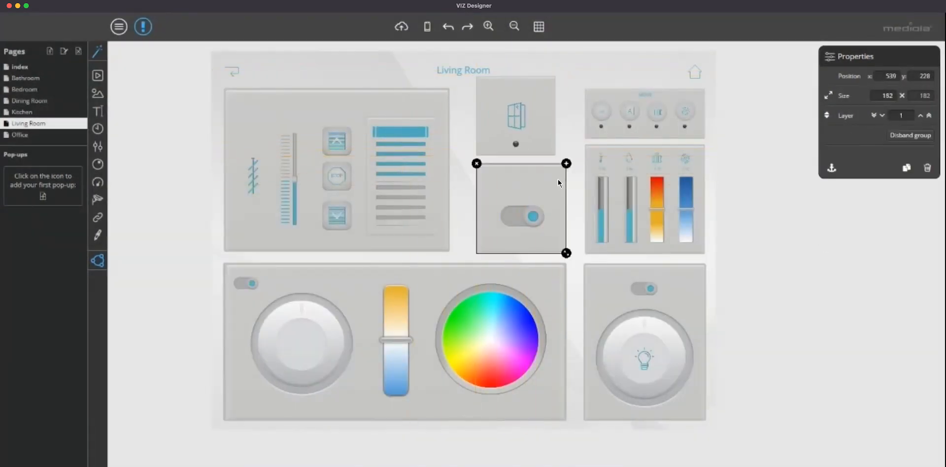
{"action": "left_click", "coordinate": [549, 144], "text": "shift"}
{"action": "left_click", "coordinate": [556, 159]}
{"action": "left_click", "coordinate": [562, 187]}
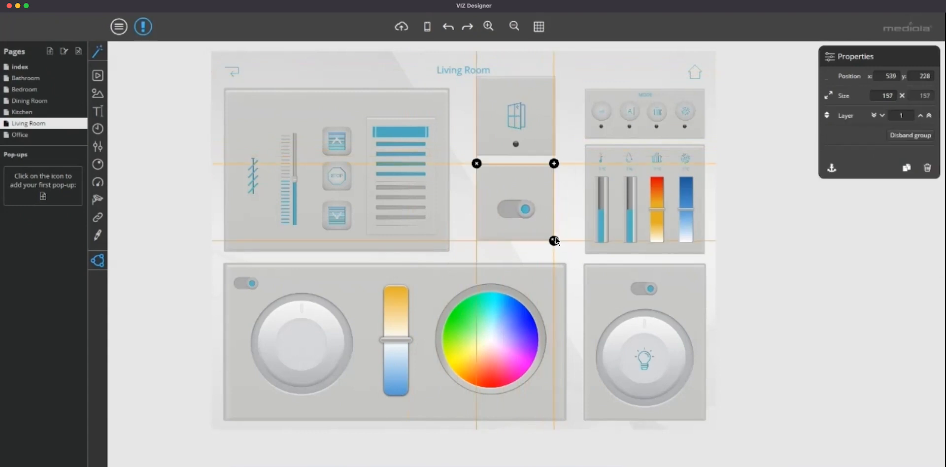
{"action": "left_click", "coordinate": [539, 144], "text": "shift"}
{"action": "left_click_drag", "start_coordinate": [550, 219], "coordinate": [557, 224]}
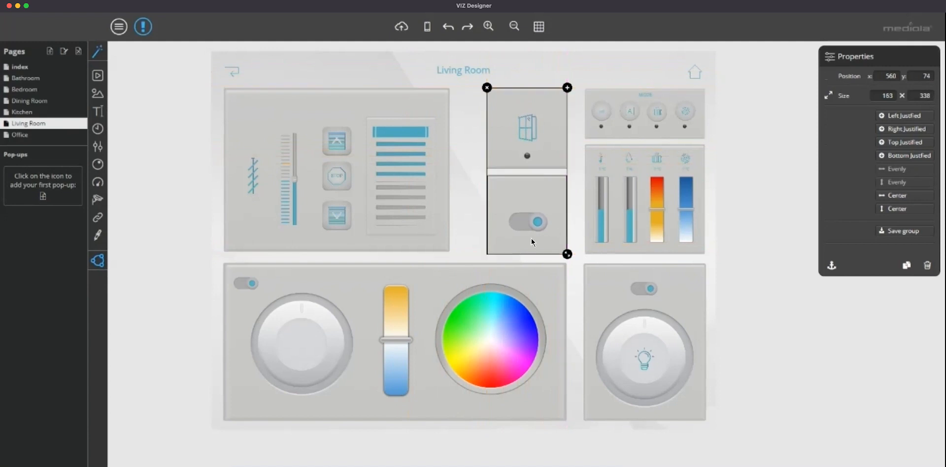
{"action": "left_click", "coordinate": [467, 234]}
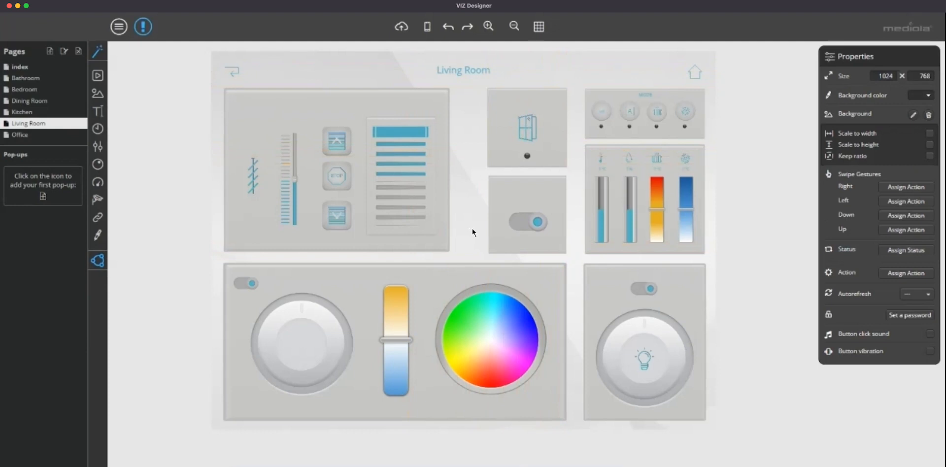
- Disband the shutter widget's group and widen its background plate to 504
{"action": "left_click", "coordinate": [423, 104]}
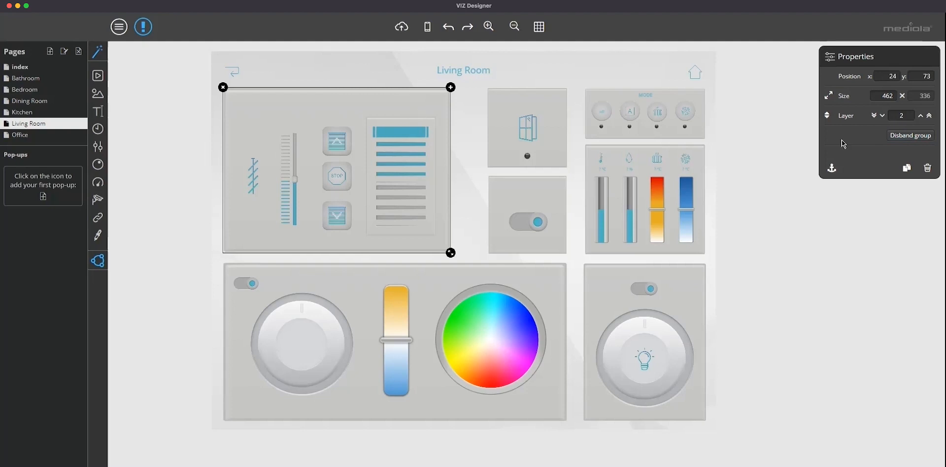
{"action": "left_click", "coordinate": [910, 136]}
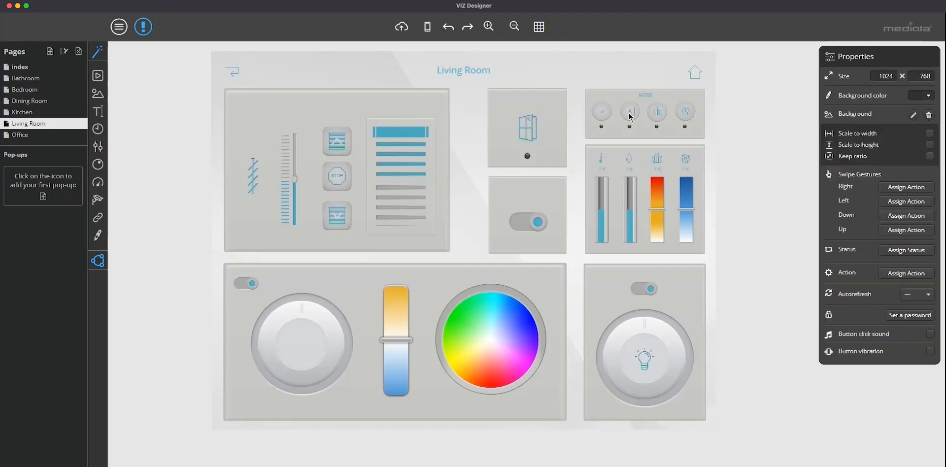
{"action": "left_click", "coordinate": [442, 100]}
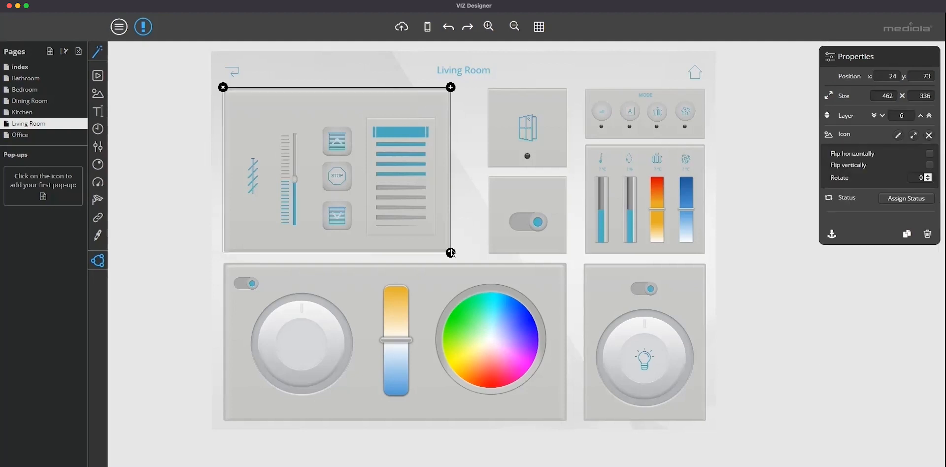
{"action": "left_click_drag", "start_coordinate": [450, 253], "coordinate": [471, 253]}
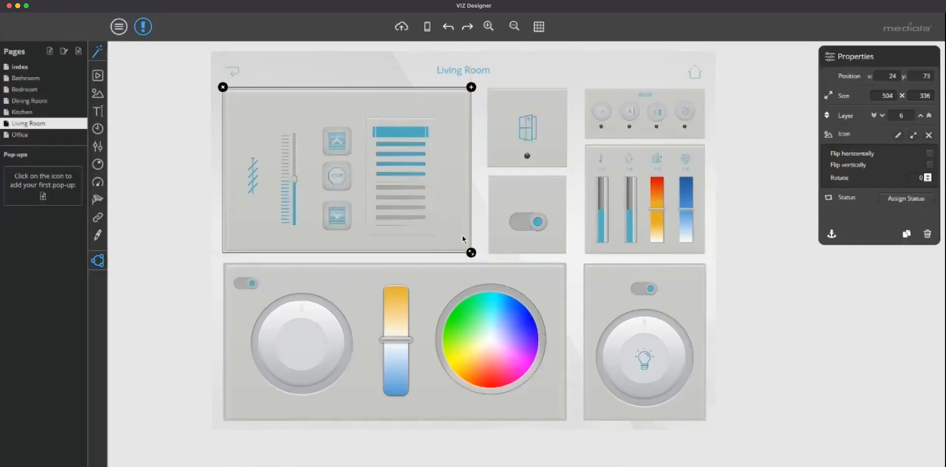
- Select the shutter widget's grey-and-blue slats together with their frame and shift them to the right
{"action": "left_click", "coordinate": [408, 143]}
{"action": "left_click", "coordinate": [413, 120], "text": "shift"}
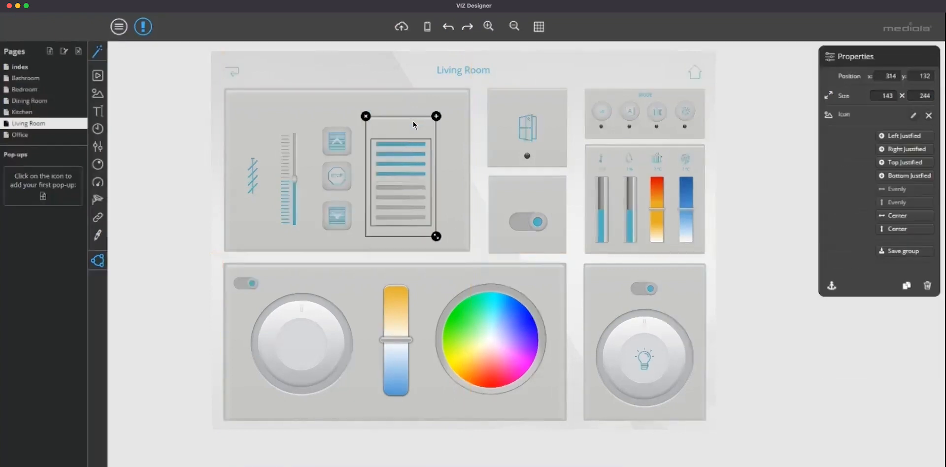
{"action": "key", "text": "Right"}
{"action": "key", "text": "Right"}
{"action": "key", "text": "Right"}
{"action": "key", "text": "Right"}
{"action": "key", "text": "Right"}
{"action": "key", "text": "Right"}
{"action": "key", "text": "Right"}
{"action": "key", "text": "Right"}
{"action": "key", "text": "Right"}
{"action": "key", "text": "Right"}
{"action": "key", "text": "Right"}
{"action": "key", "text": "Right"}
{"action": "key", "text": "Right"}
{"action": "key", "text": "Right"}
{"action": "key", "text": "Right"}
{"action": "key", "text": "Right"}
{"action": "key", "text": "Right"}
{"action": "key", "text": "Right"}
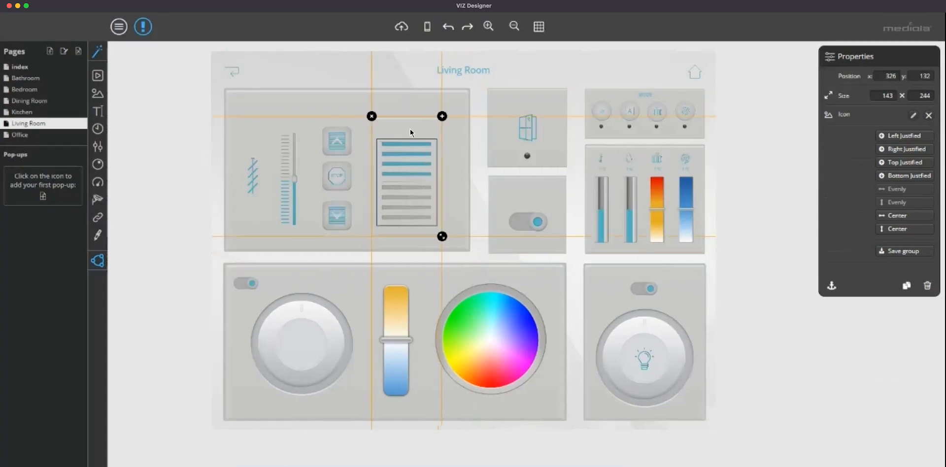
- Shift the shutter's blue blind graphic right to x 346, aligned with the slats, and raise it to layer 16
{"action": "left_click", "coordinate": [372, 132]}
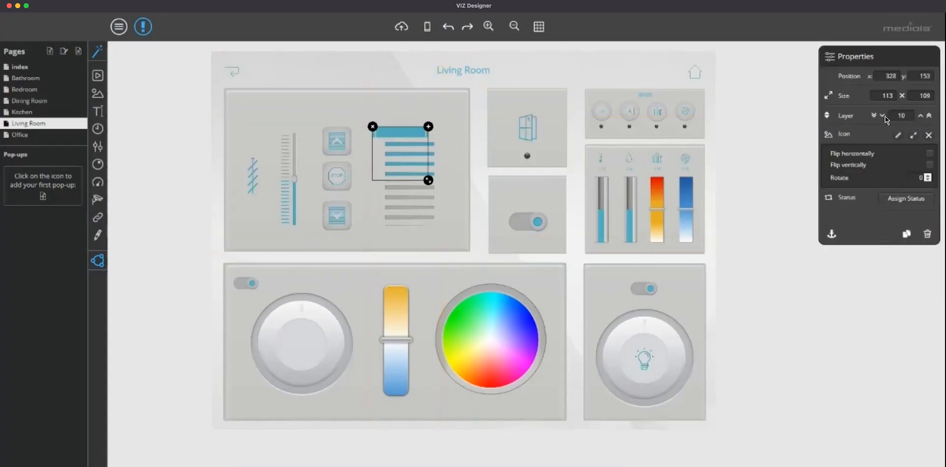
{"action": "key", "text": "Right"}
{"action": "key", "text": "Right"}
{"action": "key", "text": "Right"}
{"action": "key", "text": "Right"}
{"action": "key", "text": "Right"}
{"action": "key", "text": "Right"}
{"action": "key", "text": "Right"}
{"action": "key", "text": "Right"}
{"action": "key", "text": "Right"}
{"action": "key", "text": "Right"}
{"action": "key", "text": "Right"}
{"action": "key", "text": "Right"}
{"action": "key", "text": "Right"}
{"action": "key", "text": "Right"}
{"action": "key", "text": "Right"}
{"action": "key", "text": "Right"}
{"action": "key", "text": "Right"}
{"action": "key", "text": "Right"}
{"action": "key", "text": "Right"}
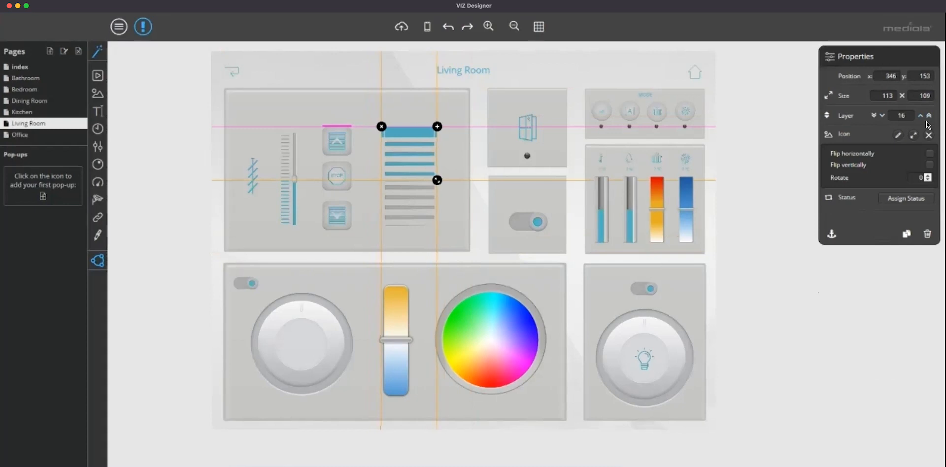
{"action": "left_click", "coordinate": [351, 70]}
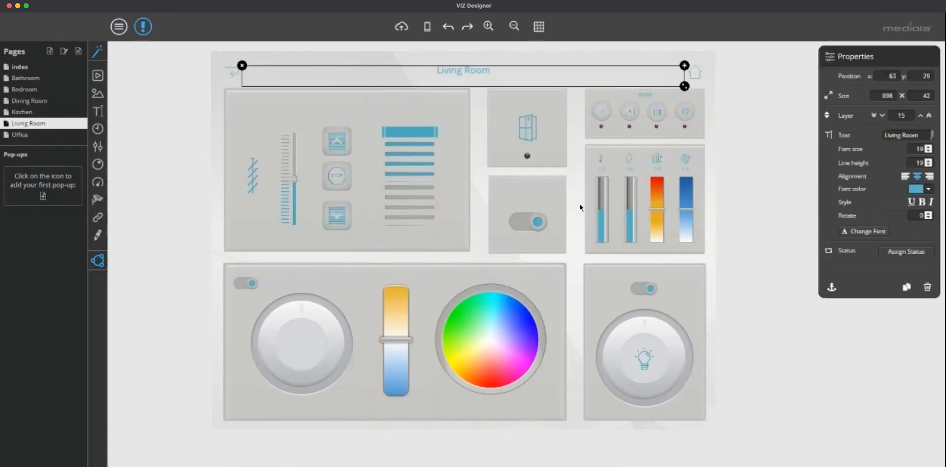
{"action": "left_click", "coordinate": [483, 229]}
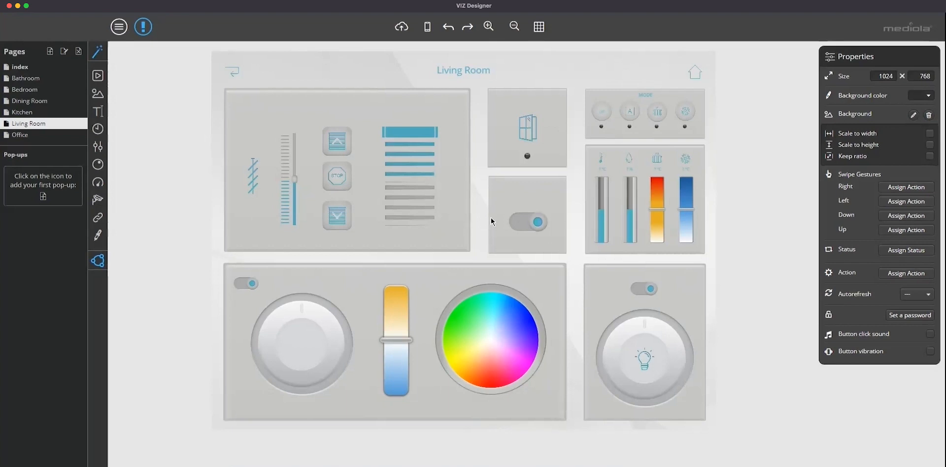
- Look through the other room pages and return to the Living Room page
{"action": "left_click", "coordinate": [43, 88]}
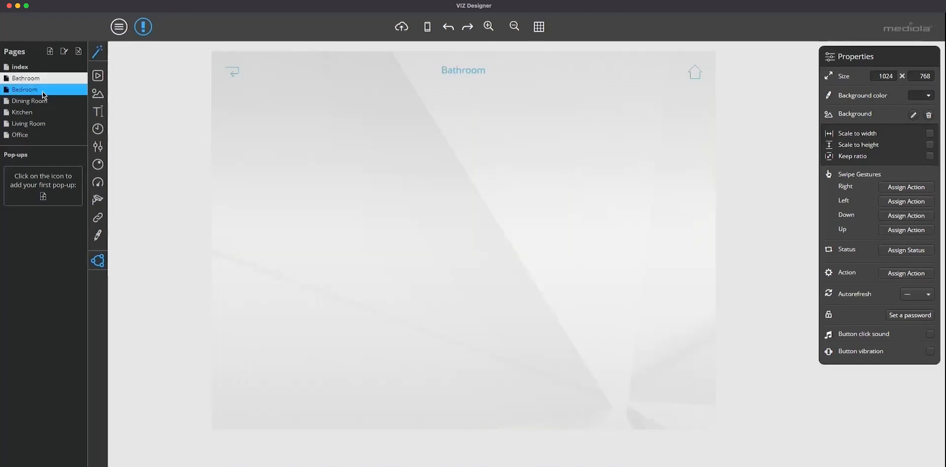
{"action": "left_click", "coordinate": [44, 101]}
{"action": "left_click", "coordinate": [50, 124]}
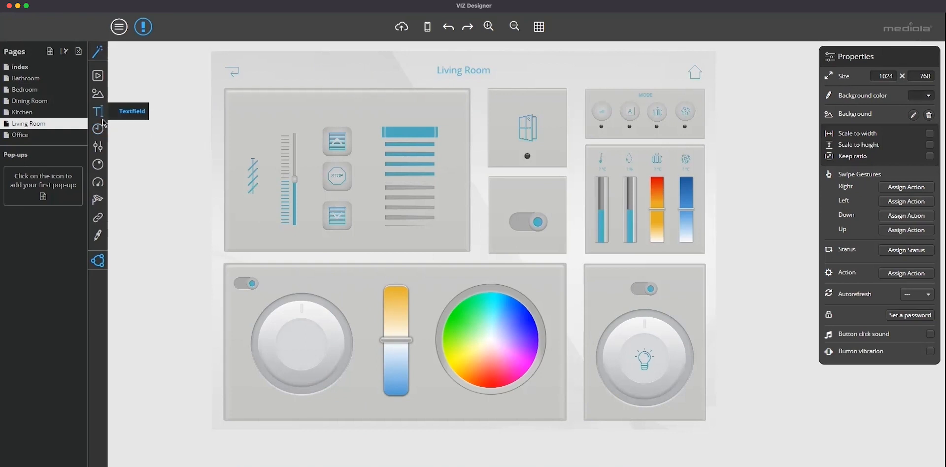
- Add a text label reading "Shutter" at the top of the shutter widget and set its font size to 16
{"action": "left_click_drag", "start_coordinate": [101, 114], "coordinate": [336, 112]}
{"action": "double_click", "coordinate": [336, 111]}
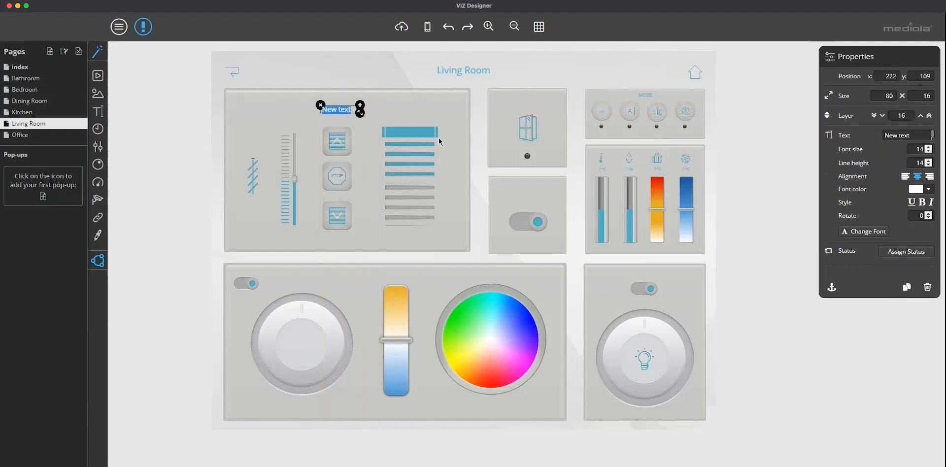
{"action": "type", "text": "Shutter"}
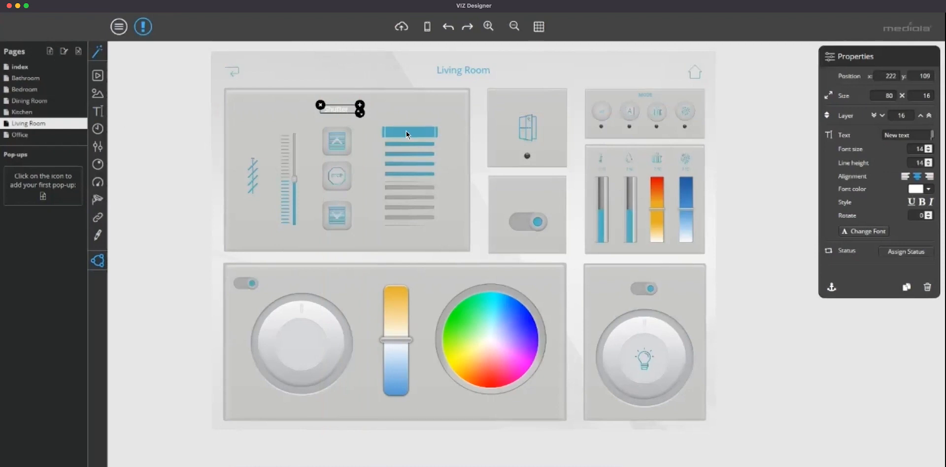
{"action": "left_click", "coordinate": [927, 150]}
{"action": "left_click", "coordinate": [928, 150]}
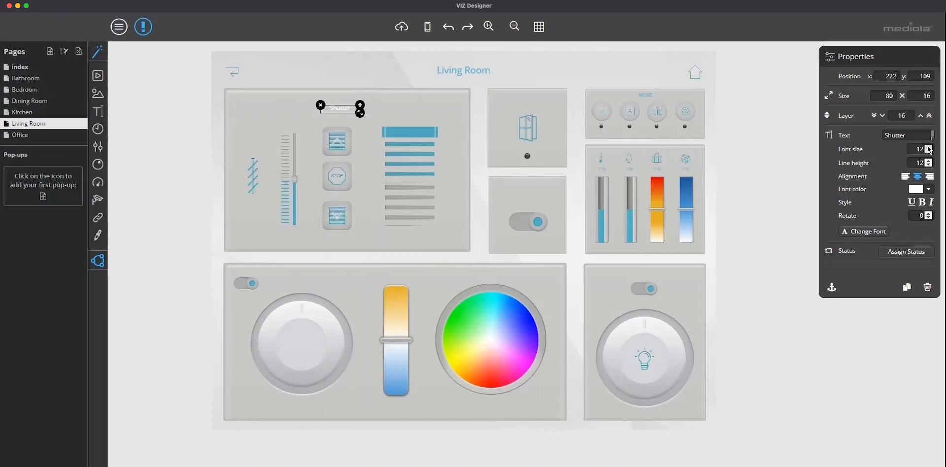
{"action": "left_click", "coordinate": [927, 147]}
{"action": "left_click", "coordinate": [927, 147]}
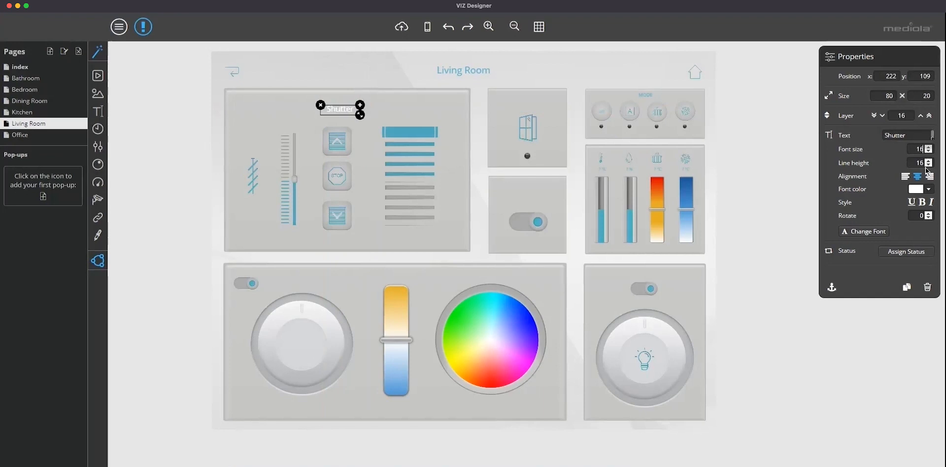
- Colour the Shutter label teal #4A8190 and reposition it to about x 237, y 103
{"action": "left_click", "coordinate": [917, 190]}
{"action": "left_click_drag", "start_coordinate": [868, 305], "coordinate": [881, 307]}
{"action": "left_click_drag", "start_coordinate": [860, 256], "coordinate": [875, 248]}
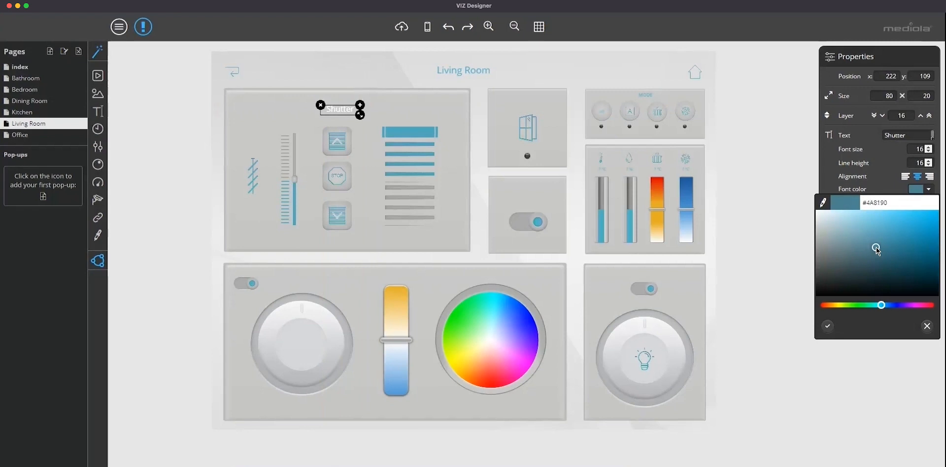
{"action": "left_click", "coordinate": [826, 325]}
{"action": "left_click_drag", "start_coordinate": [338, 112], "coordinate": [334, 111]}
- Duplicate the Shutter label, place the copy above the window icon and change its text to "Window"
{"action": "key", "text": "super+v"}
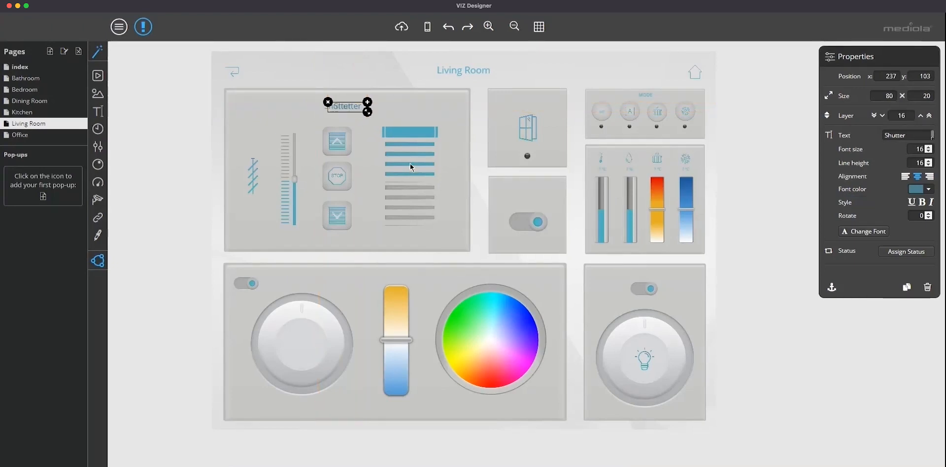
{"action": "left_click_drag", "start_coordinate": [343, 105], "coordinate": [535, 102]}
{"action": "double_click", "coordinate": [535, 103]}
{"action": "type", "text": "Window"}
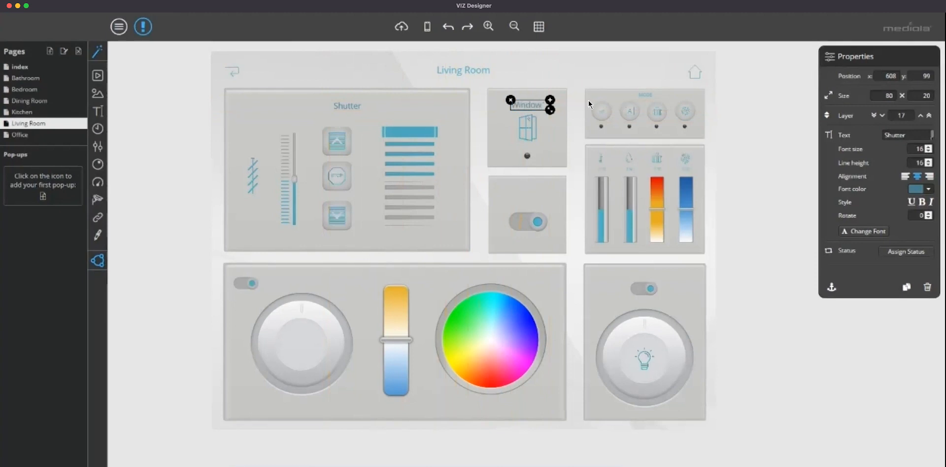
{"action": "left_click", "coordinate": [580, 77]}
- Duplicate the Window label, place the copy above the toggle switch in the plate below, and change its text to "Plug"
{"action": "left_click", "coordinate": [530, 106]}
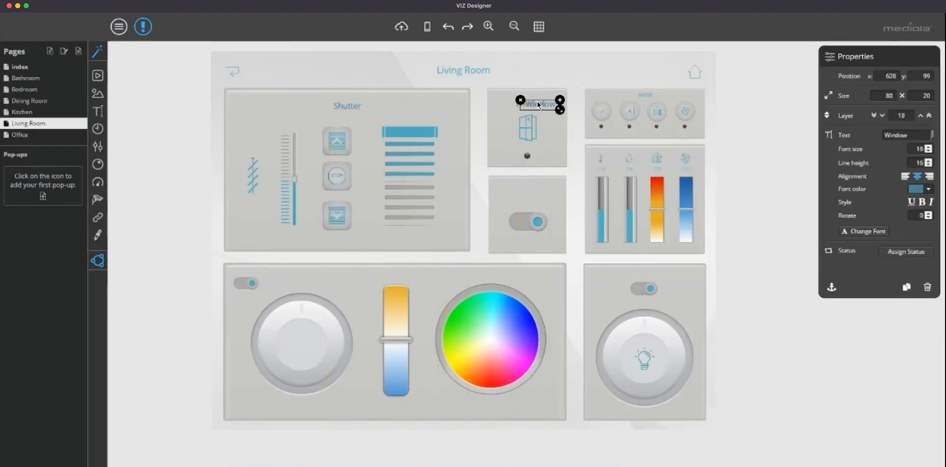
{"action": "left_click_drag", "start_coordinate": [530, 108], "coordinate": [528, 194]}
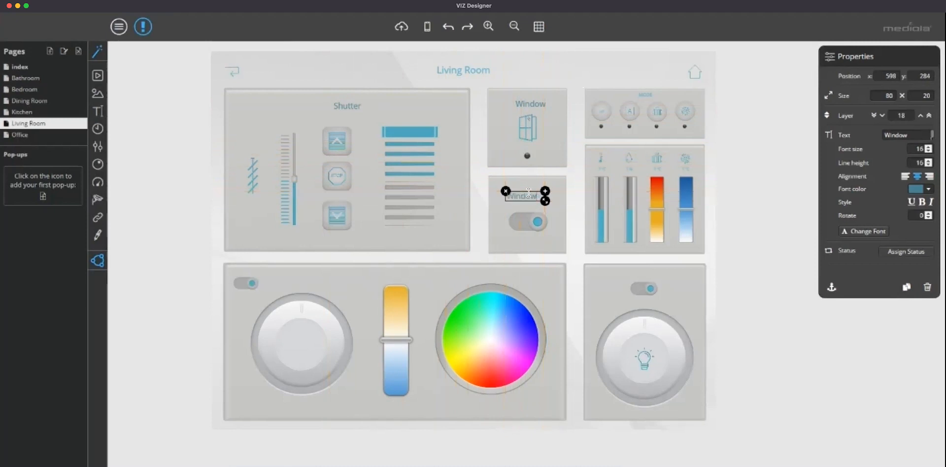
{"action": "double_click", "coordinate": [528, 192]}
{"action": "key", "text": "BackSpace"}
{"action": "type", "text": "Plug"}
{"action": "left_click", "coordinate": [478, 82]}
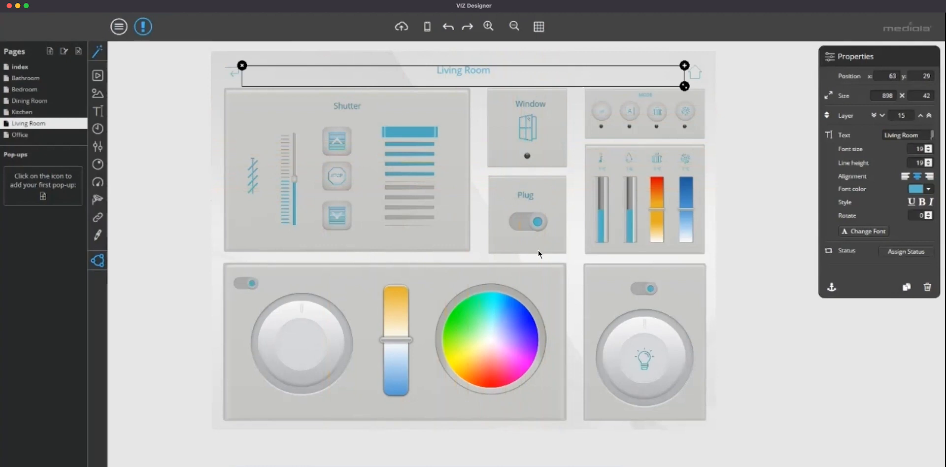
{"action": "left_click", "coordinate": [545, 262]}
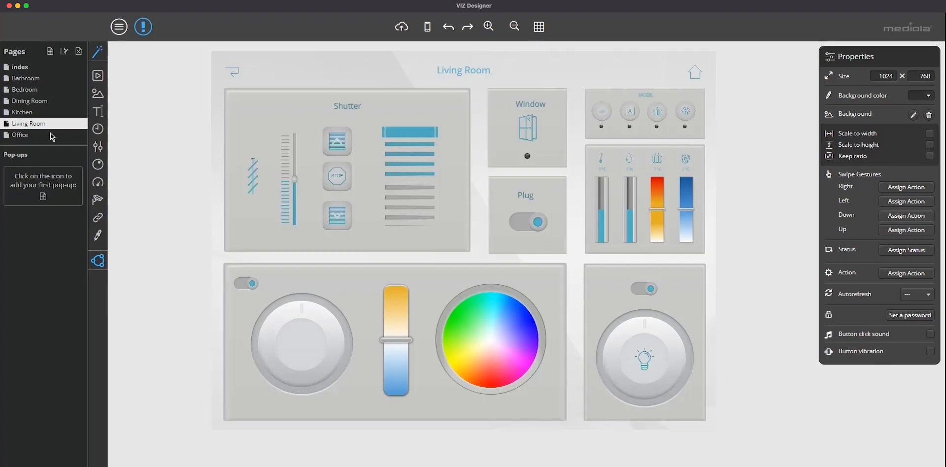
- Upload the Demo-Tablet remote without a password and close the upload dialog
{"action": "left_click", "coordinate": [402, 28]}
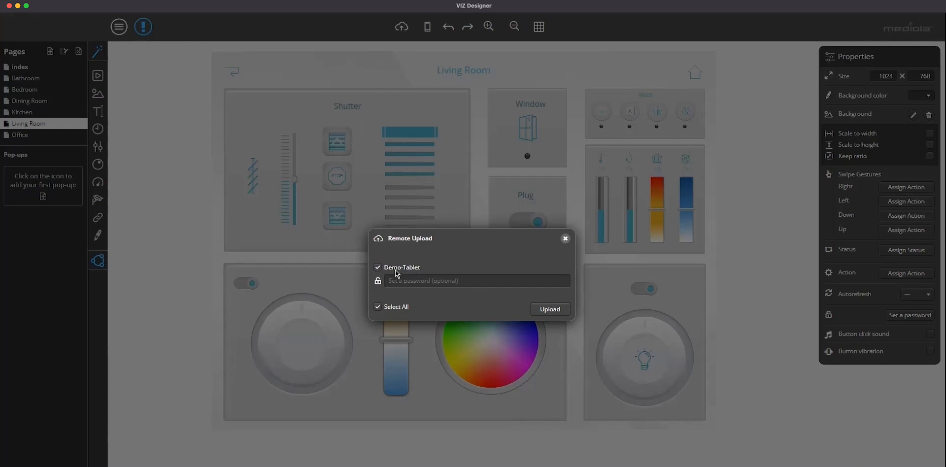
{"action": "left_click", "coordinate": [548, 310]}
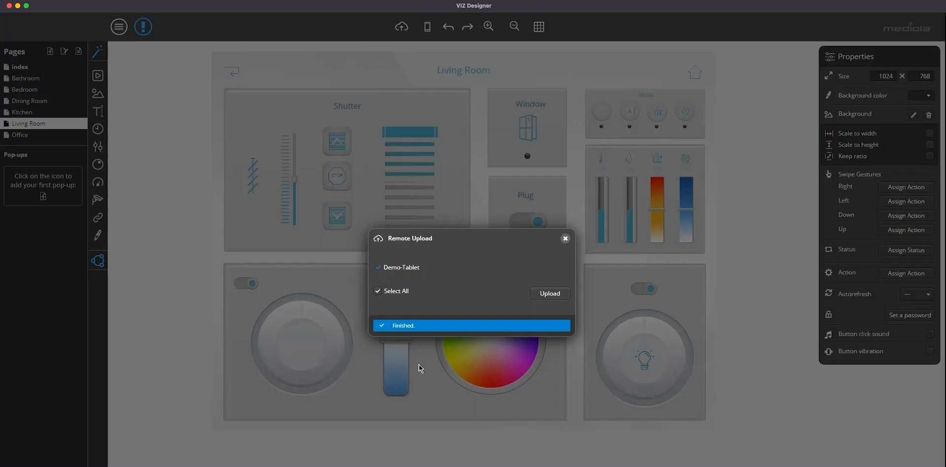
{"action": "left_click", "coordinate": [564, 238]}
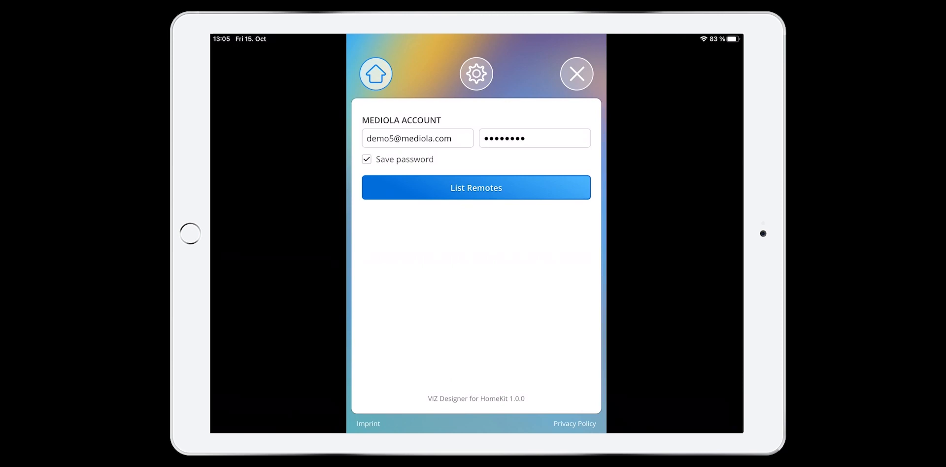
- Switch to VIZ Designer for HomeKit on the tablet, download the account's Demo-Tablet remote and open its Living Room page
{"action": "left_click", "coordinate": [541, 193]}
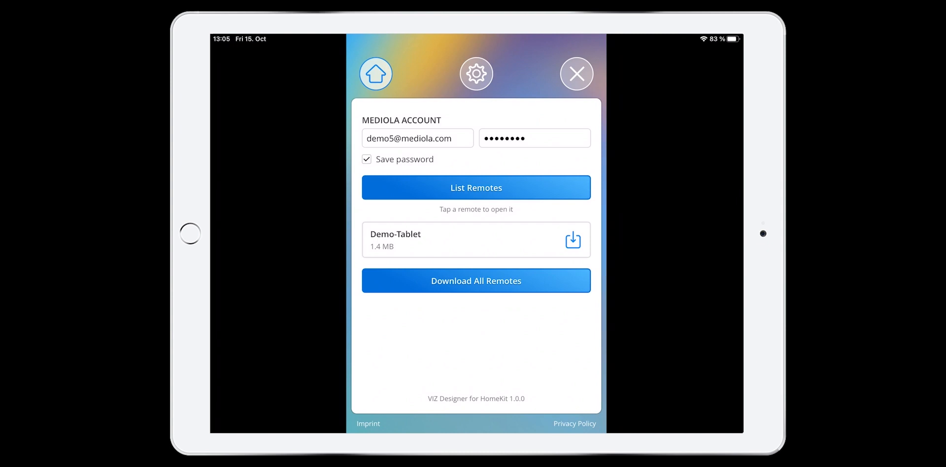
{"action": "left_click", "coordinate": [573, 242]}
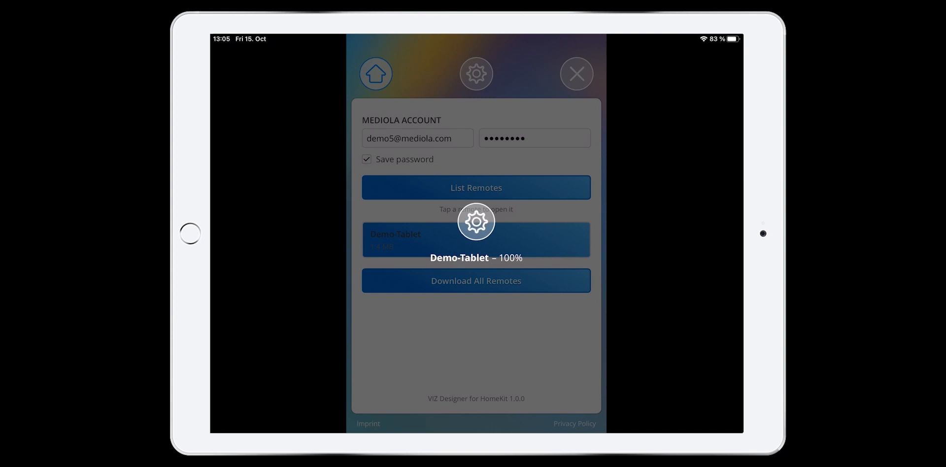
{"action": "left_click", "coordinate": [476, 260]}
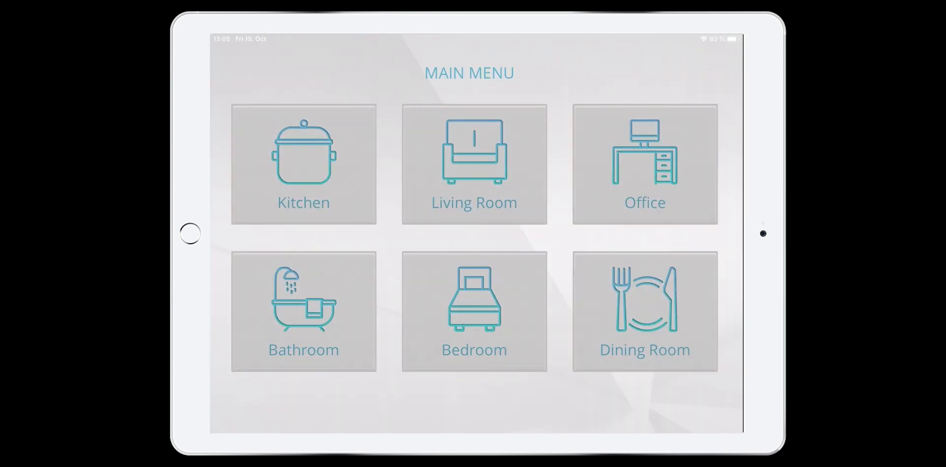
{"action": "left_click", "coordinate": [525, 185]}
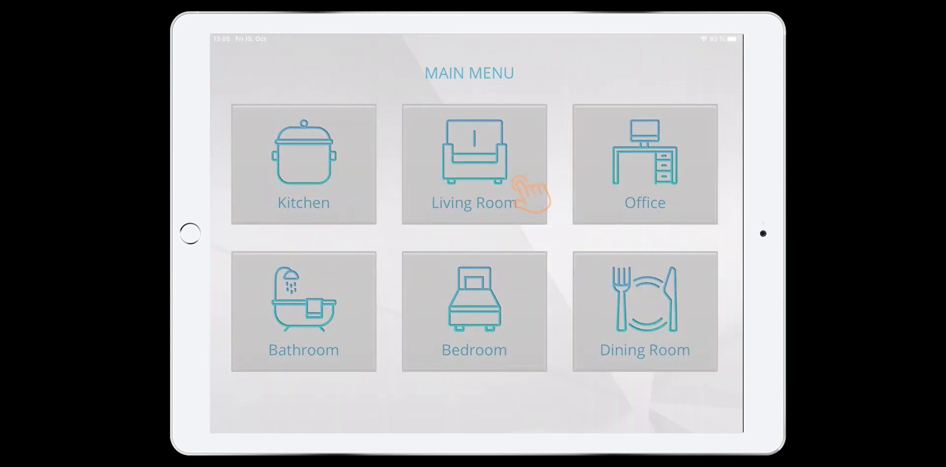